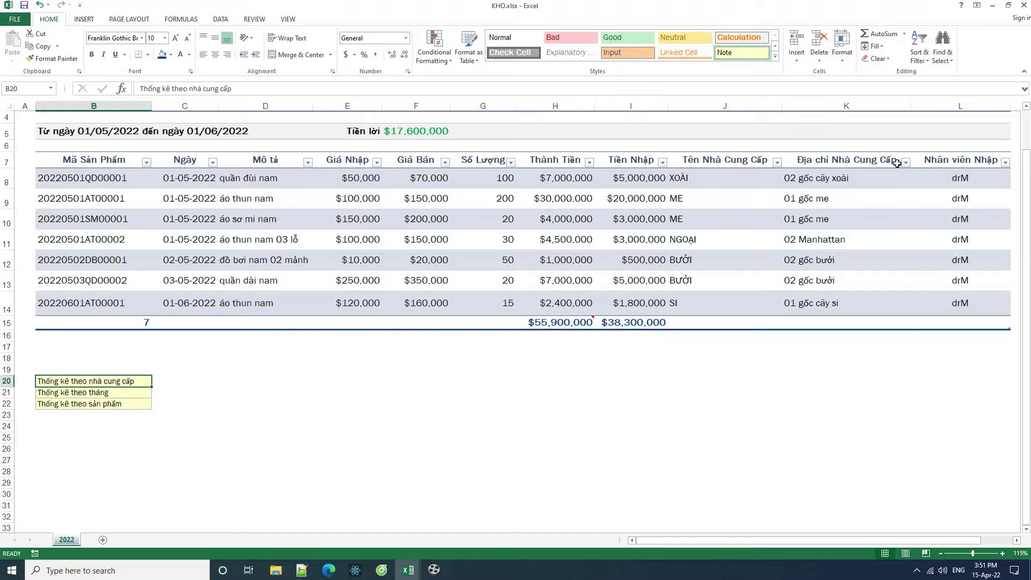
Filter the Địa chỉ Nhà Cung Cấp column to show only 01 gốc me, and clear that filter again.
click(905, 162)
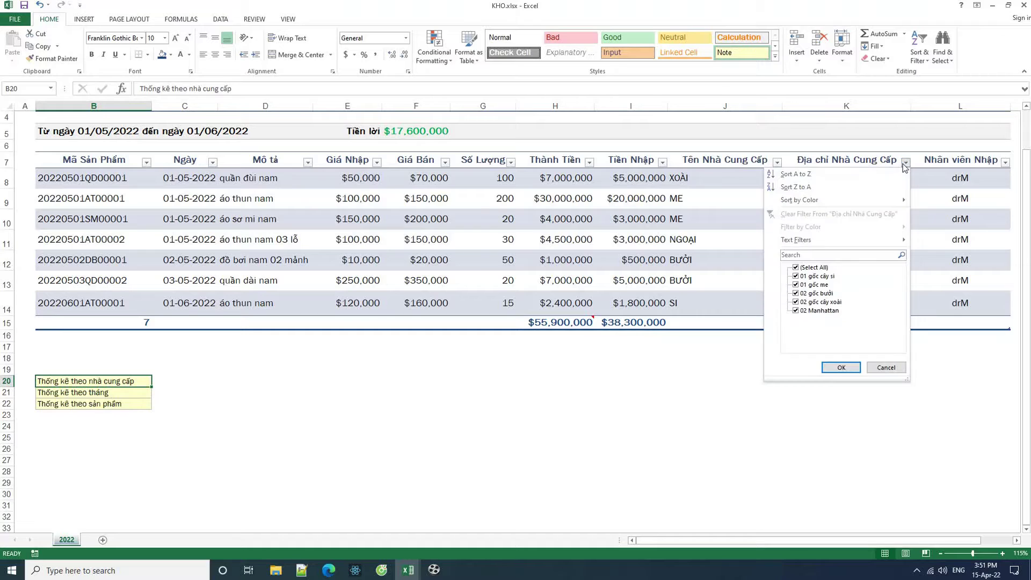
click(814, 267)
click(813, 284)
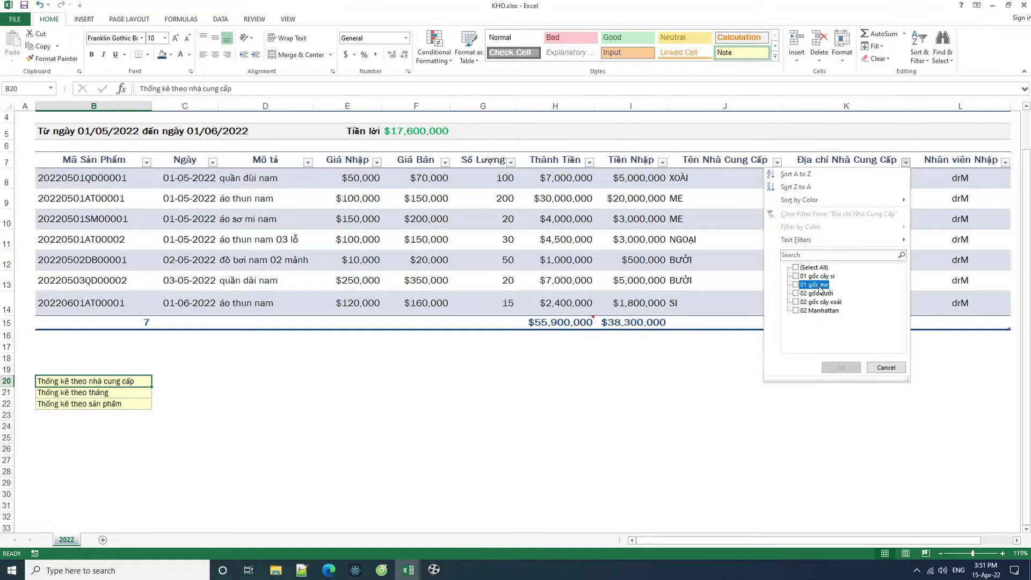
click(841, 367)
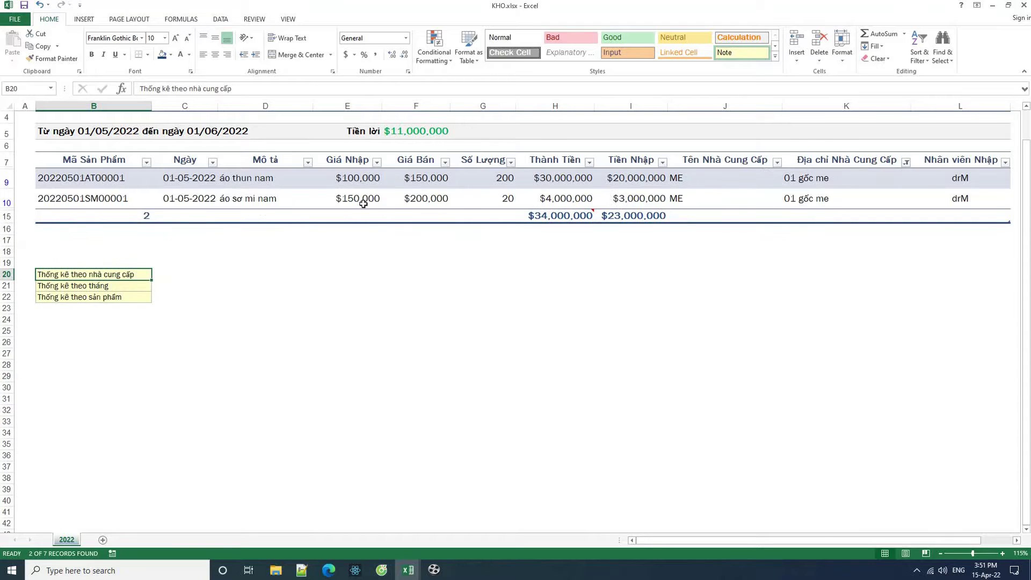
click(906, 162)
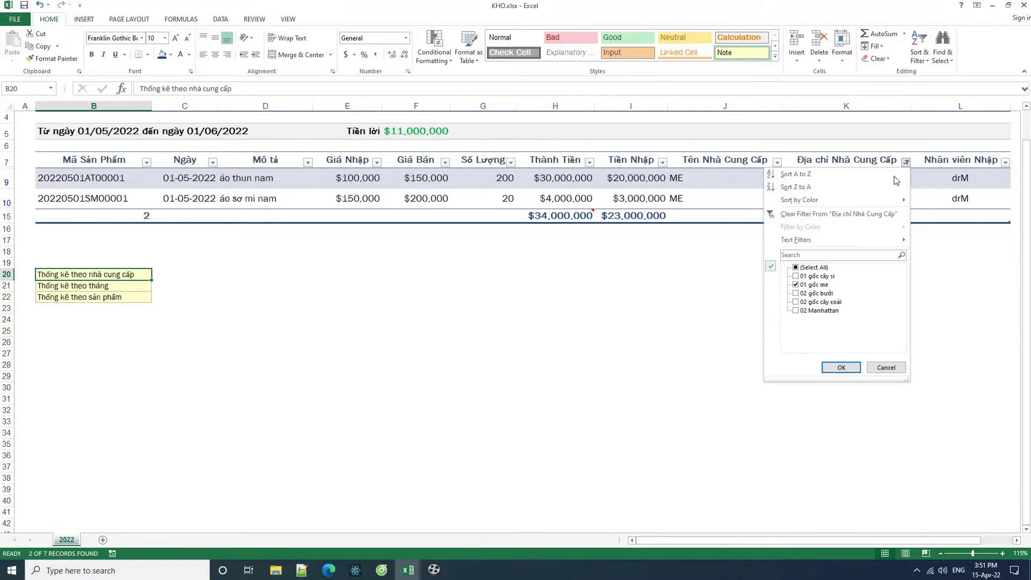
click(832, 212)
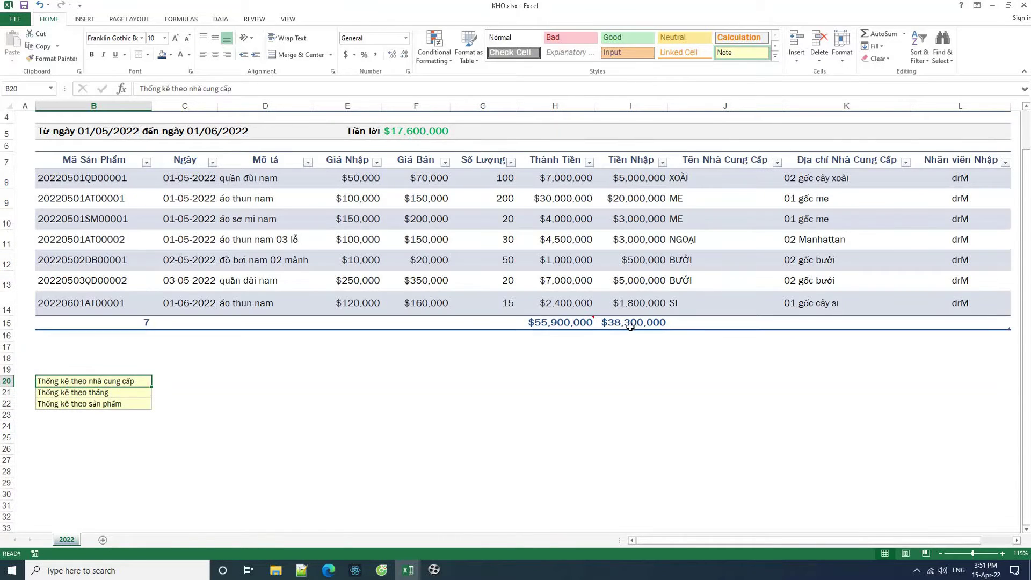
Filter the Ngày column to show only June 2022 records.
click(213, 162)
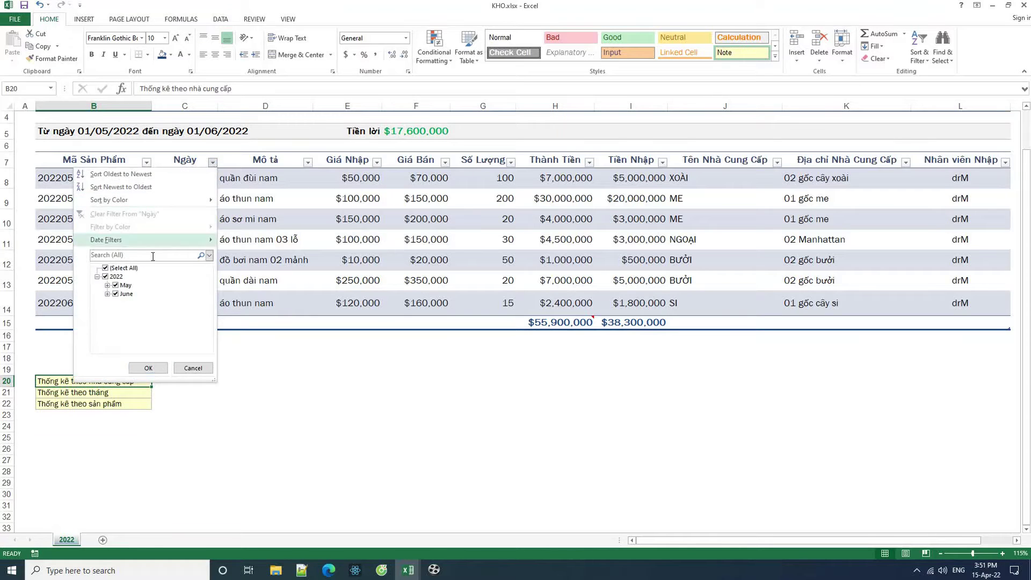
click(122, 286)
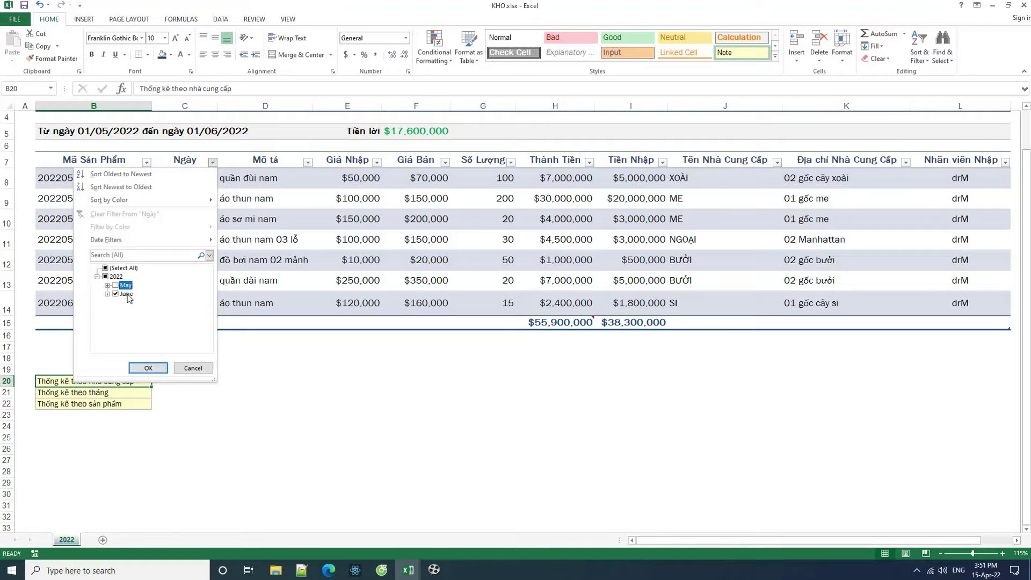
click(148, 367)
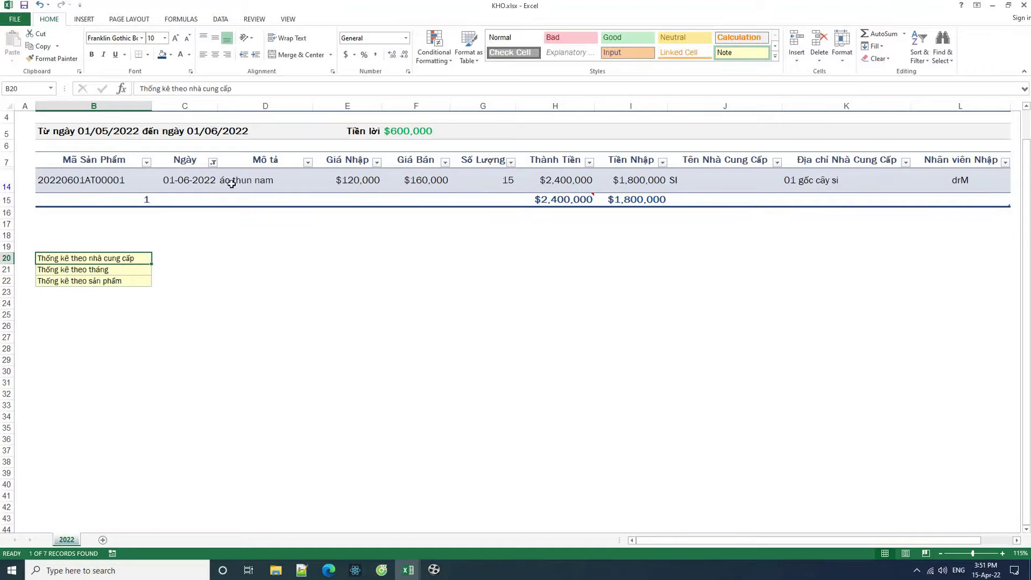
Change the Ngày filter to show only May 2022 records.
click(212, 162)
click(122, 288)
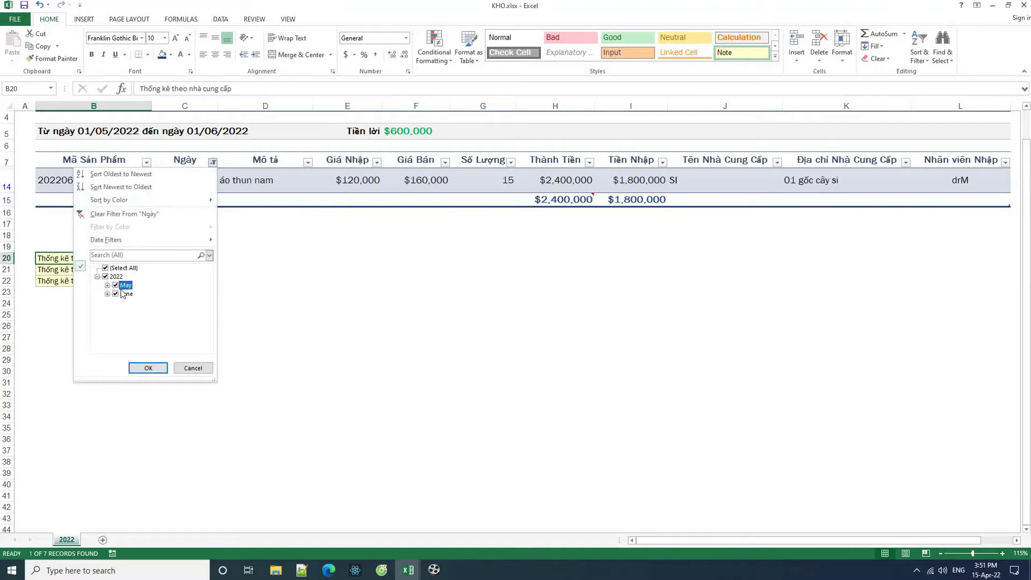
click(123, 294)
click(148, 368)
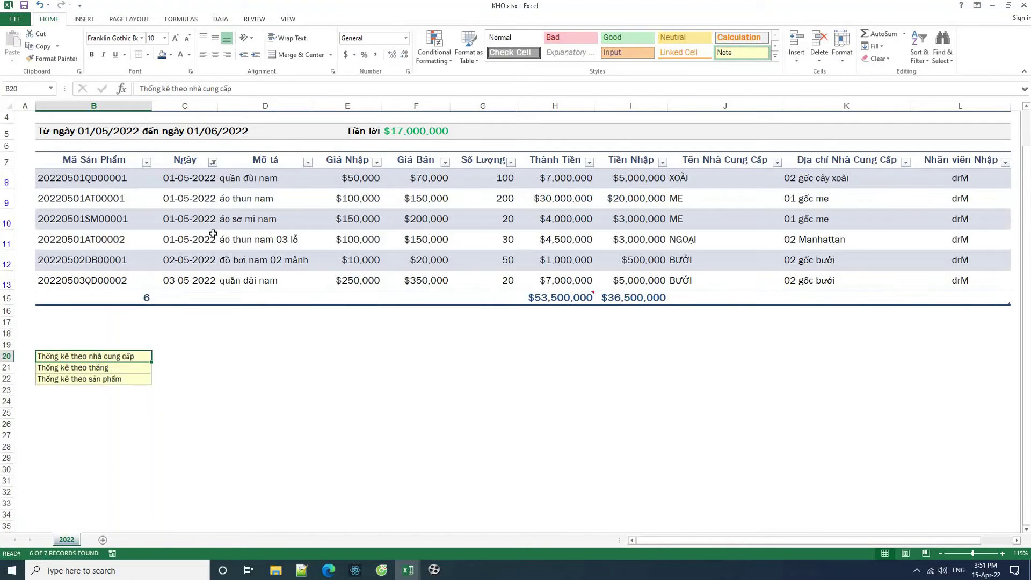
Include June in the Ngày filter again to show all dates.
click(212, 162)
click(123, 294)
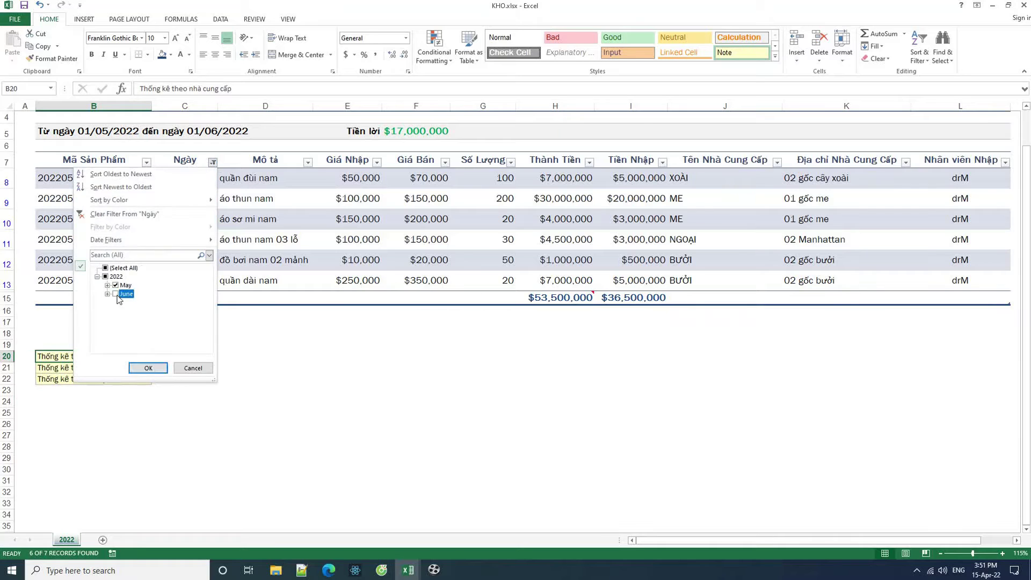
click(148, 368)
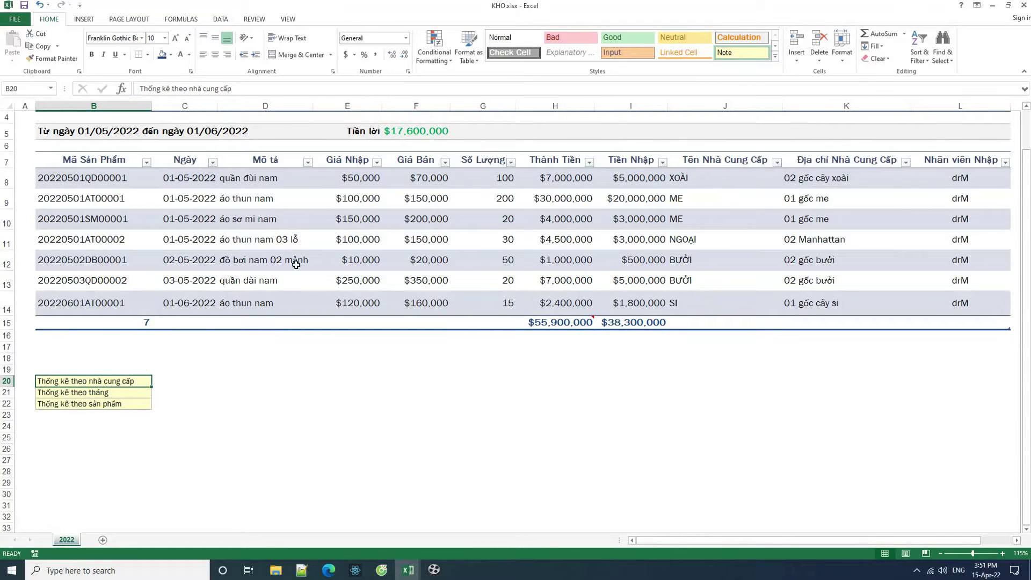
Filter the Mô tả column to show only áo thun nam.
click(307, 162)
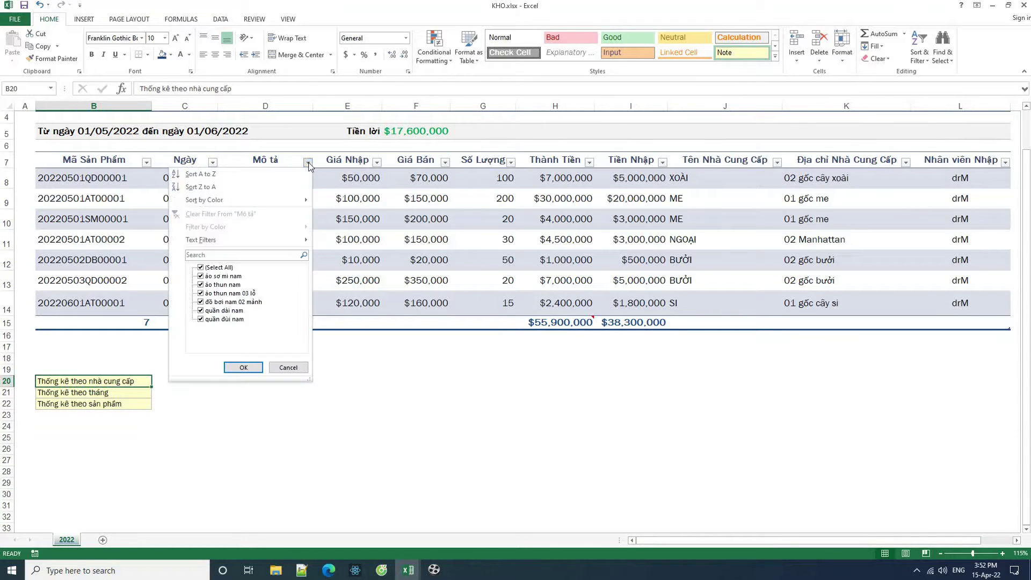
click(222, 267)
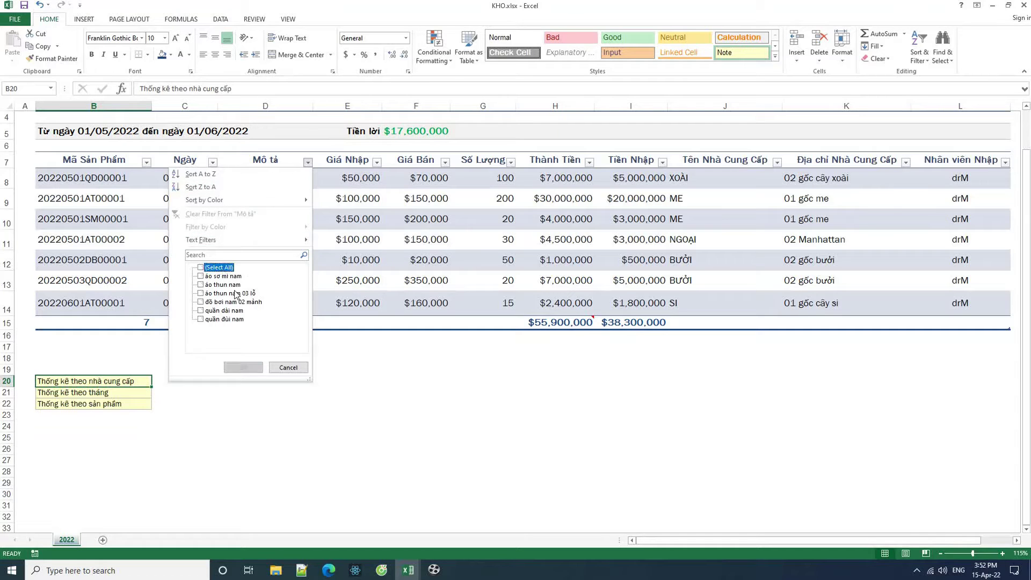
click(225, 285)
click(243, 368)
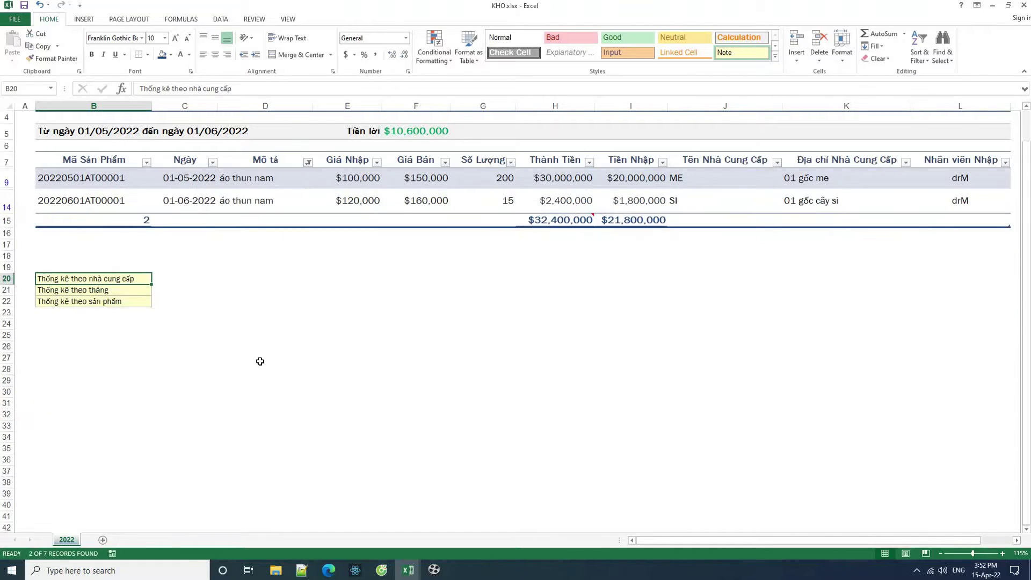
Change the Mô tả filter from áo thun nam to only áo sơ mi nam.
click(307, 162)
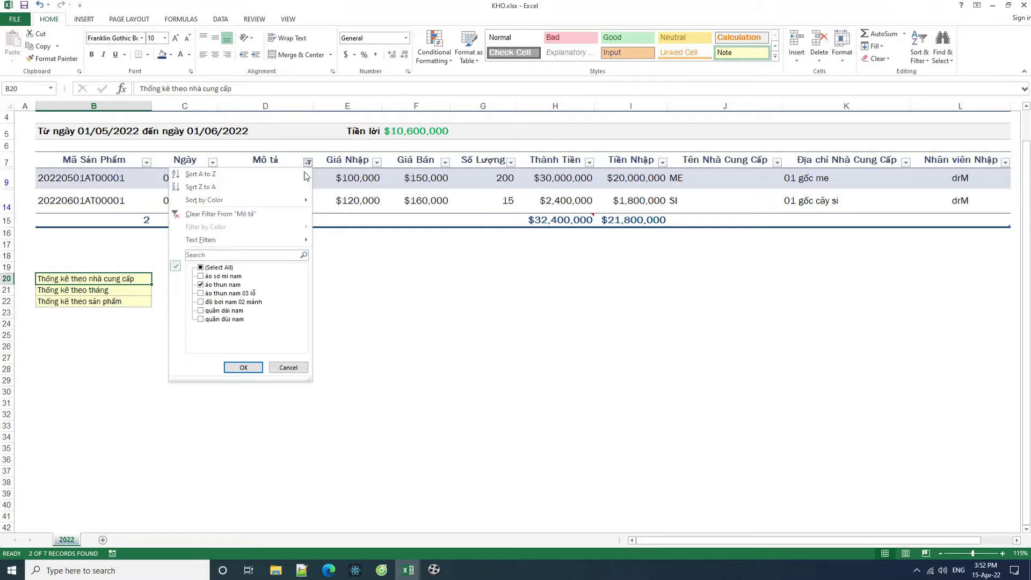
click(201, 284)
click(201, 276)
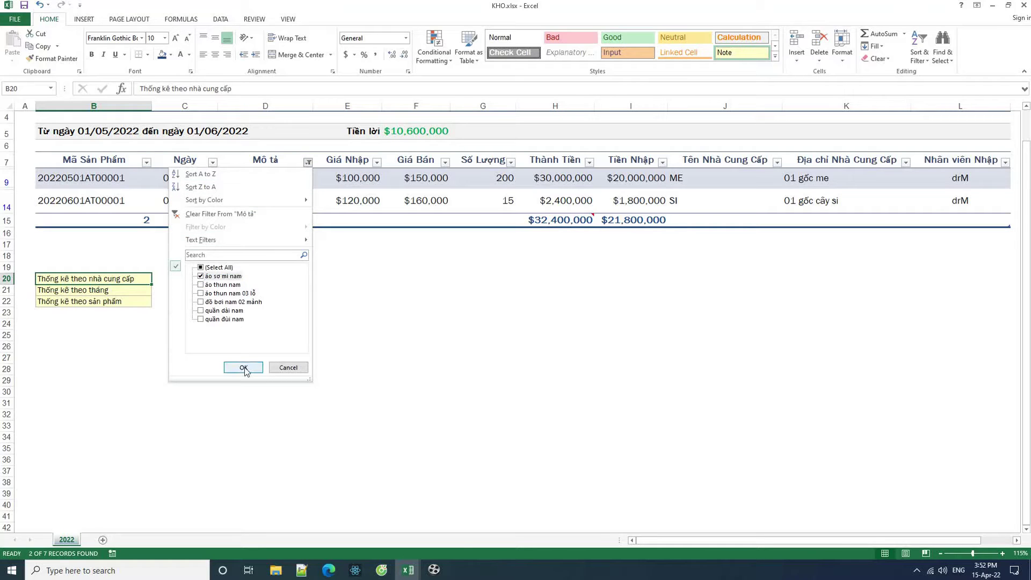
click(243, 367)
Add đồ bơi nam 02 mảnh to the Mô tả filter, and clear the column's filter after viewing it.
click(308, 162)
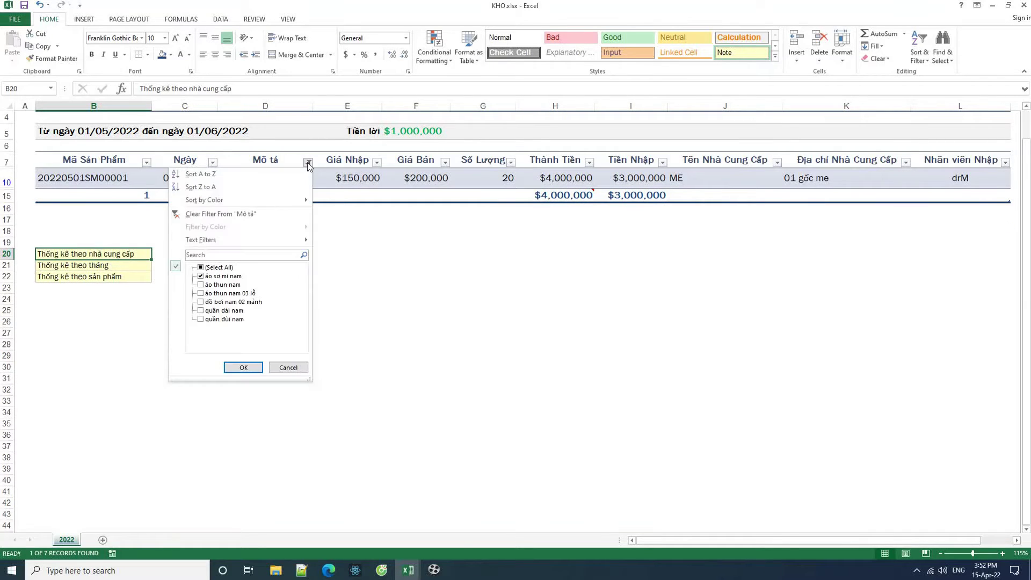
click(201, 302)
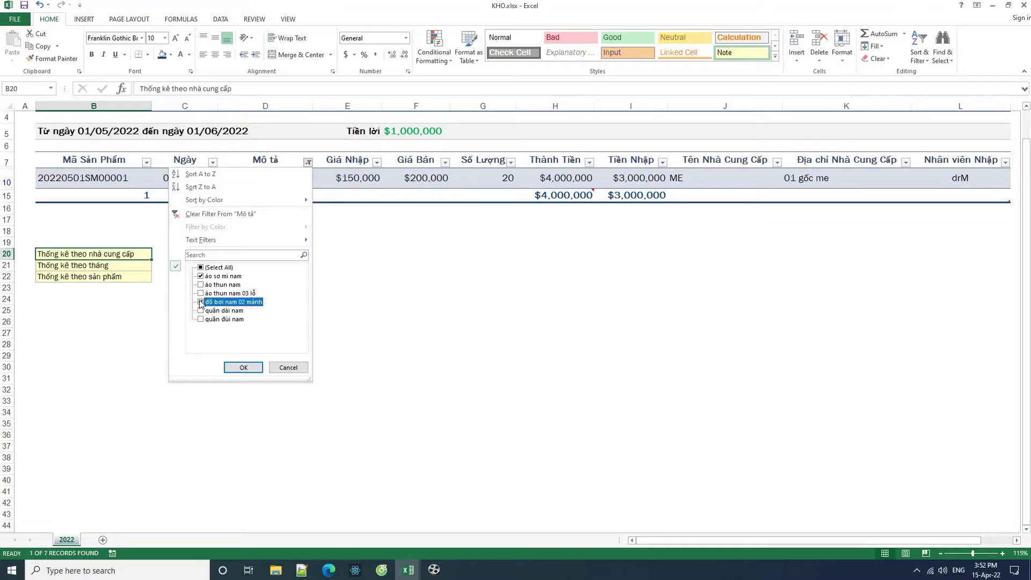
click(241, 367)
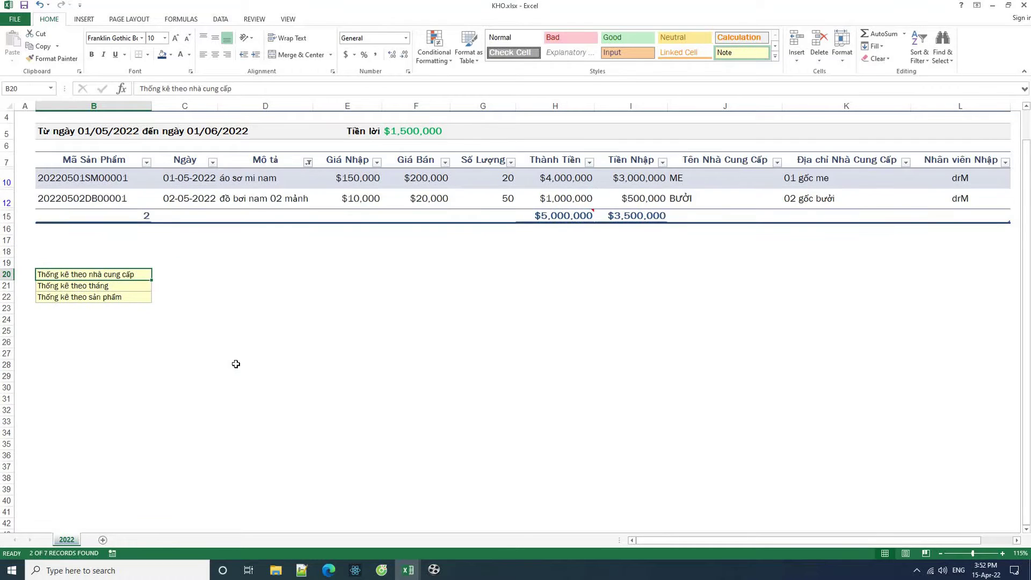
click(308, 162)
click(220, 213)
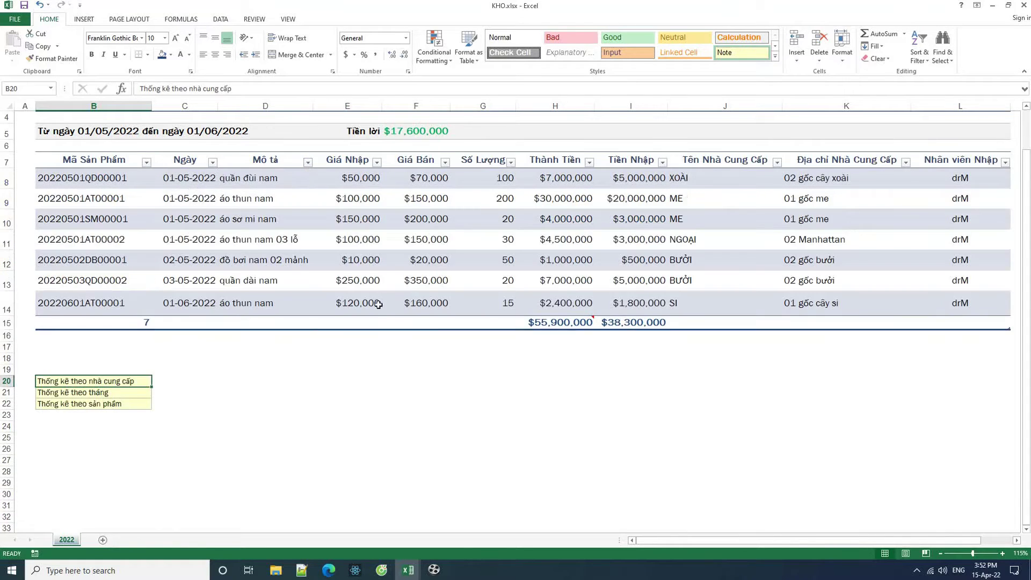
Switch to the DONHANG.xlsx workbook and inspect the formulas in the Mô tả and Giá Bán columns.
click(488, 359)
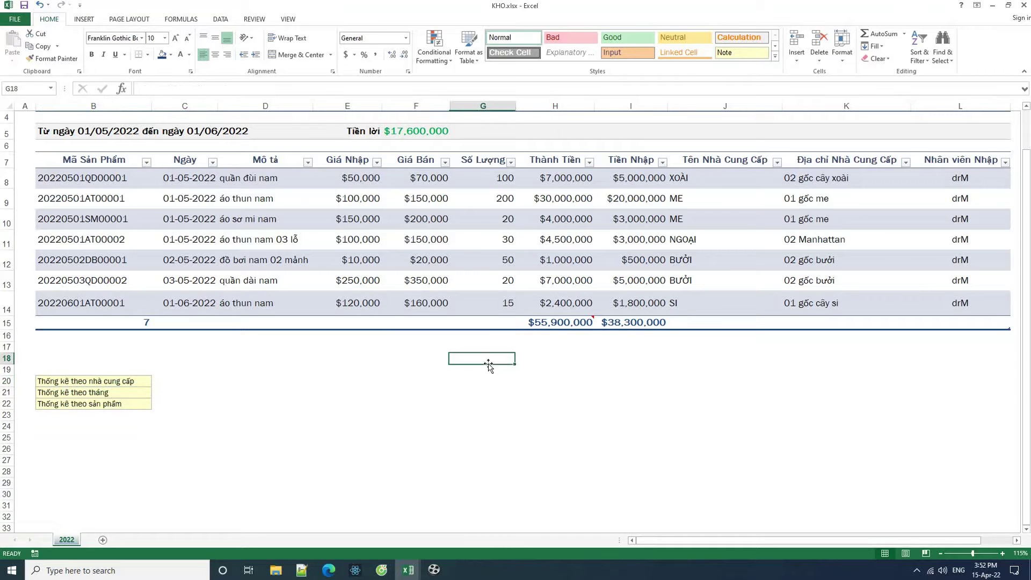
click(310, 406)
click(405, 569)
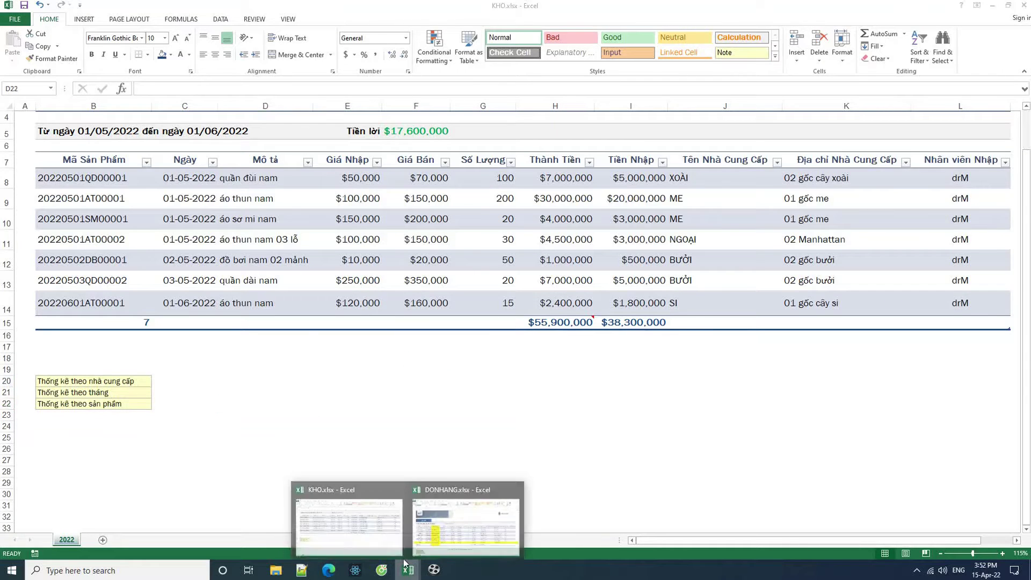
click(449, 487)
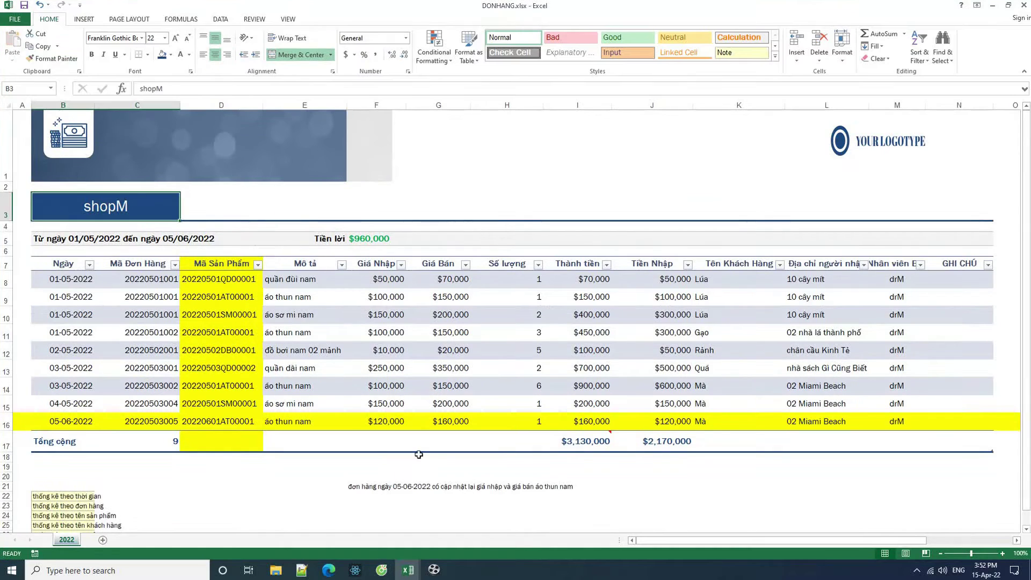
click(237, 255)
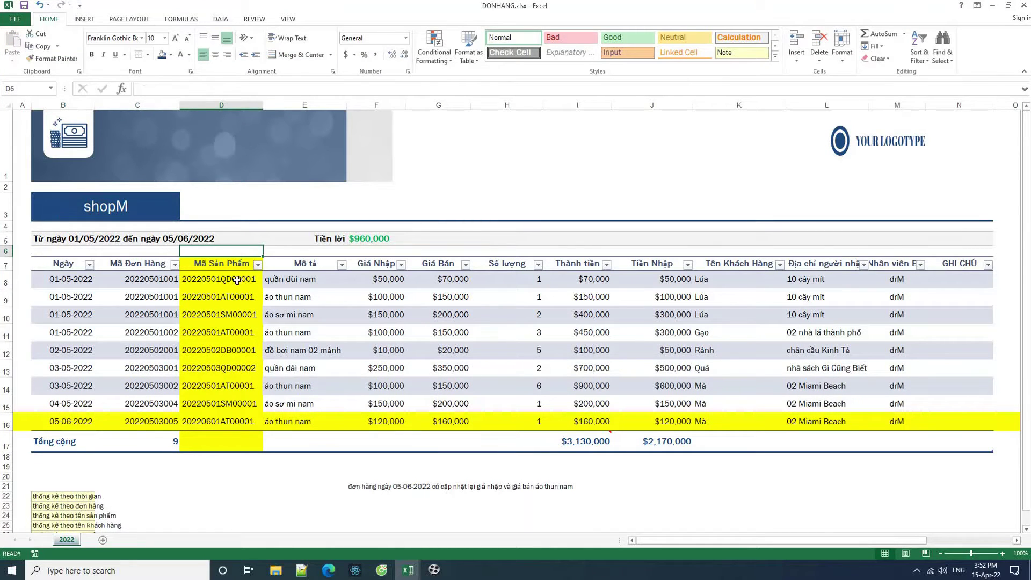
click(236, 279)
click(290, 279)
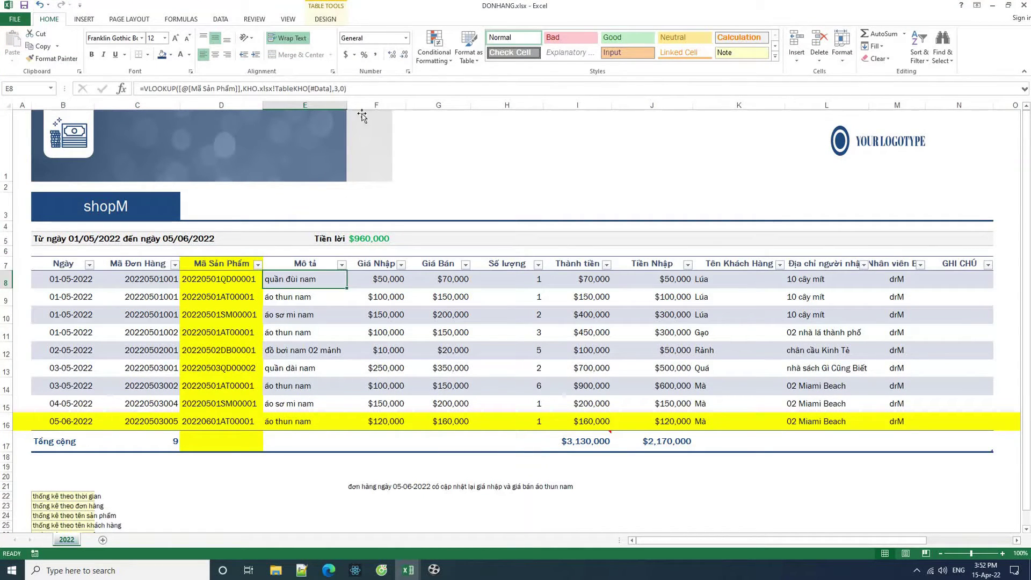
click(426, 369)
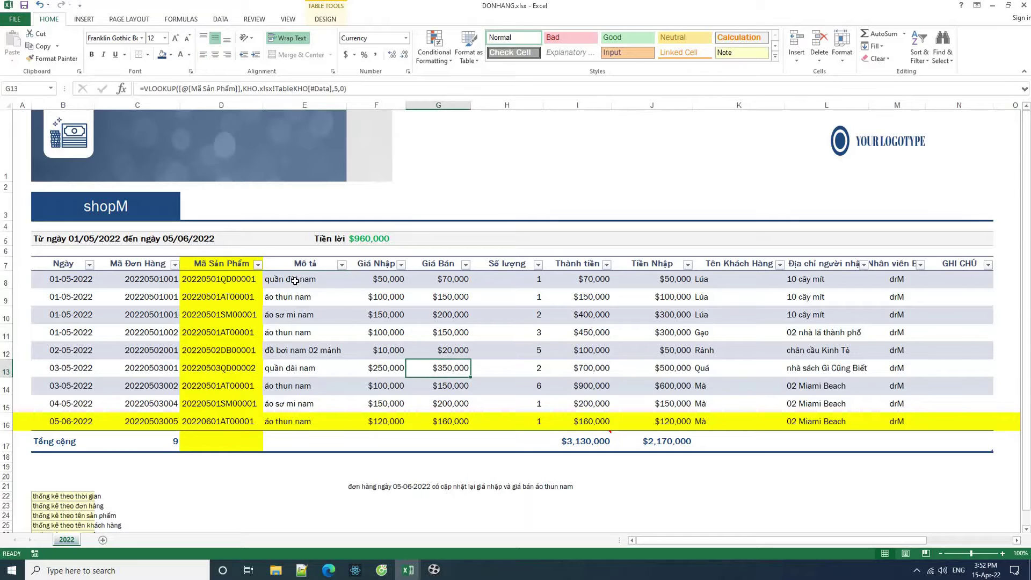
Clear the Mô tả formulas in rows 8 to 16 and start a VLOOKUP in E8 with [@[Mã Sản Phẩm]] as lookup value.
drag(296, 279, 311, 422)
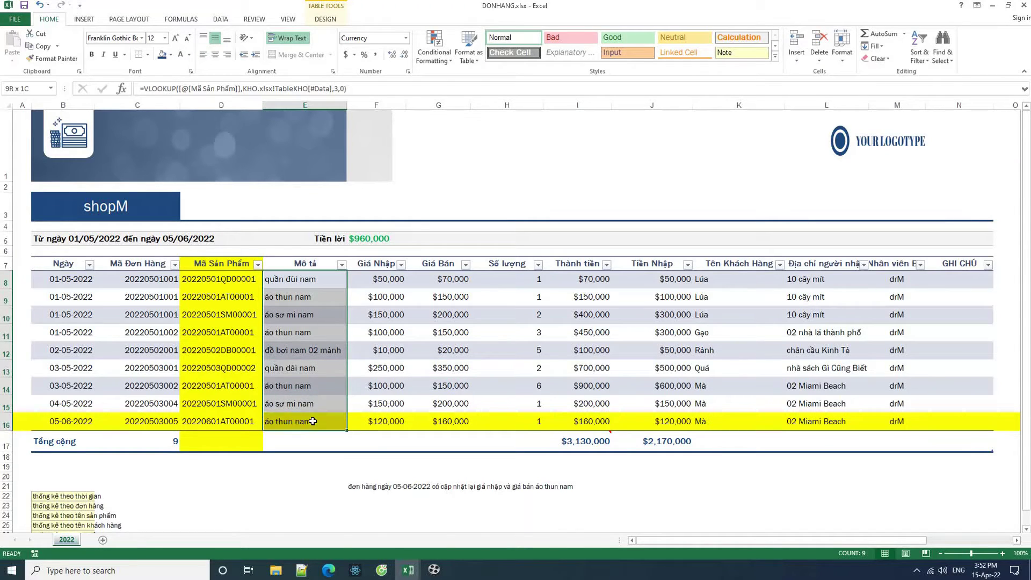
key(Delete)
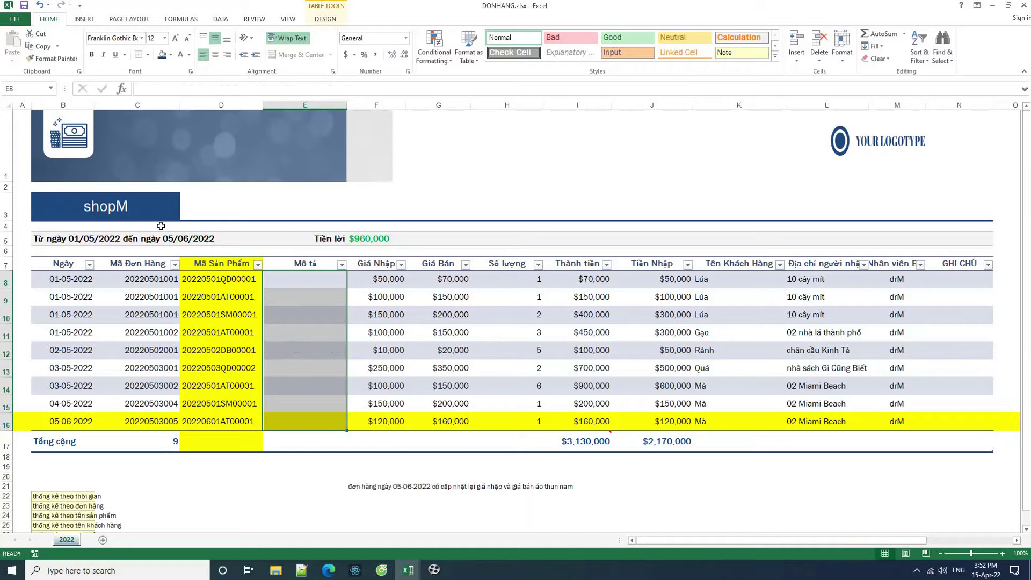
click(299, 288)
text(=vlo)
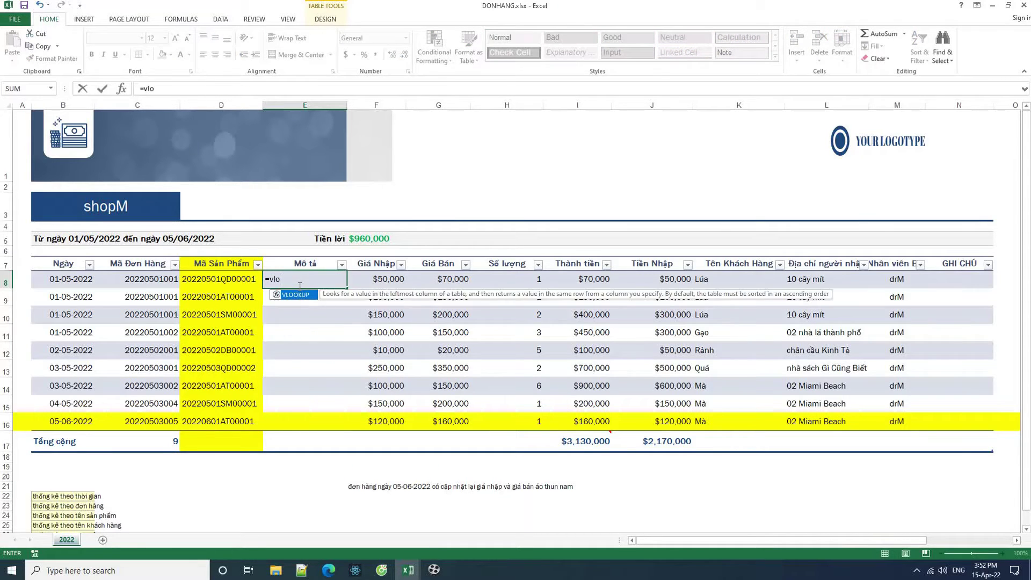
key(Tab)
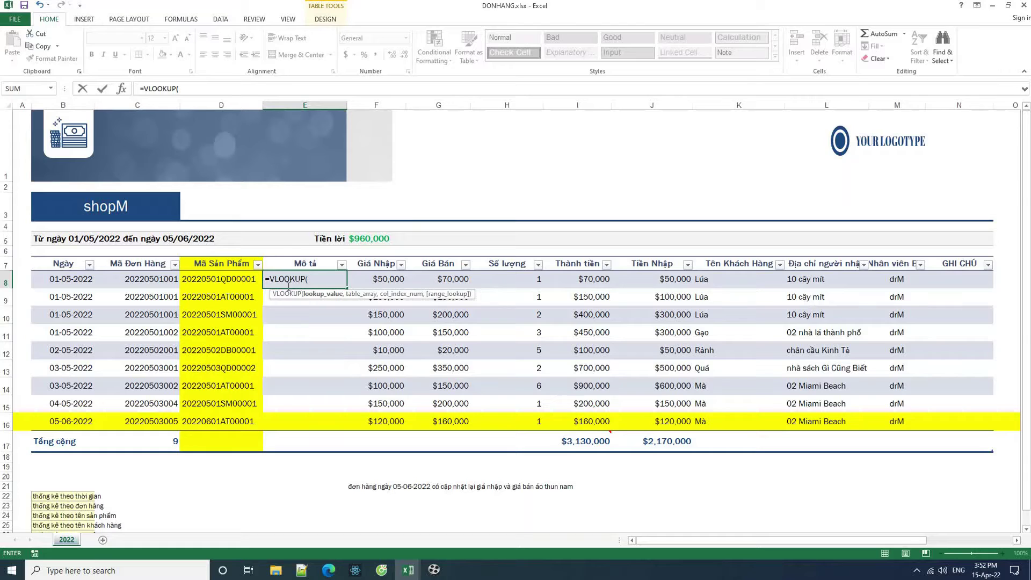
click(237, 278)
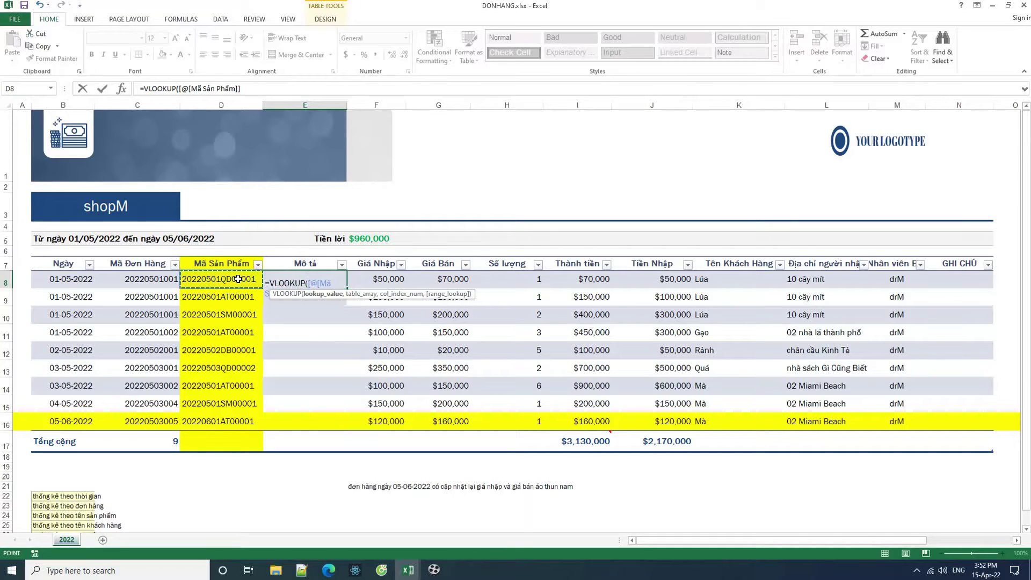
text(,)
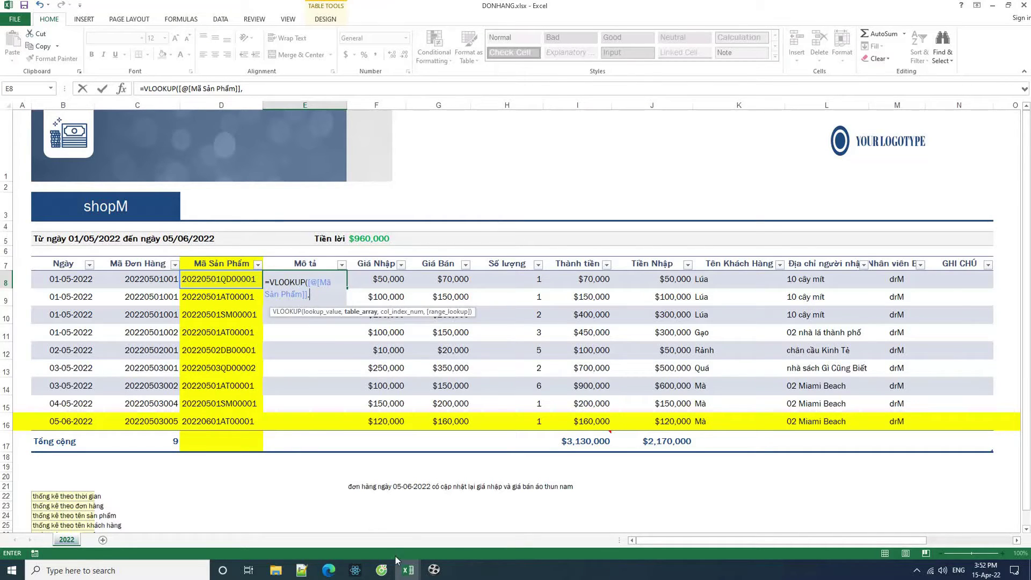
Set the VLOOKUP's table array to all data rows of TableKHO in the KHO.xlsx workbook.
mouse_move(406, 574)
click(352, 499)
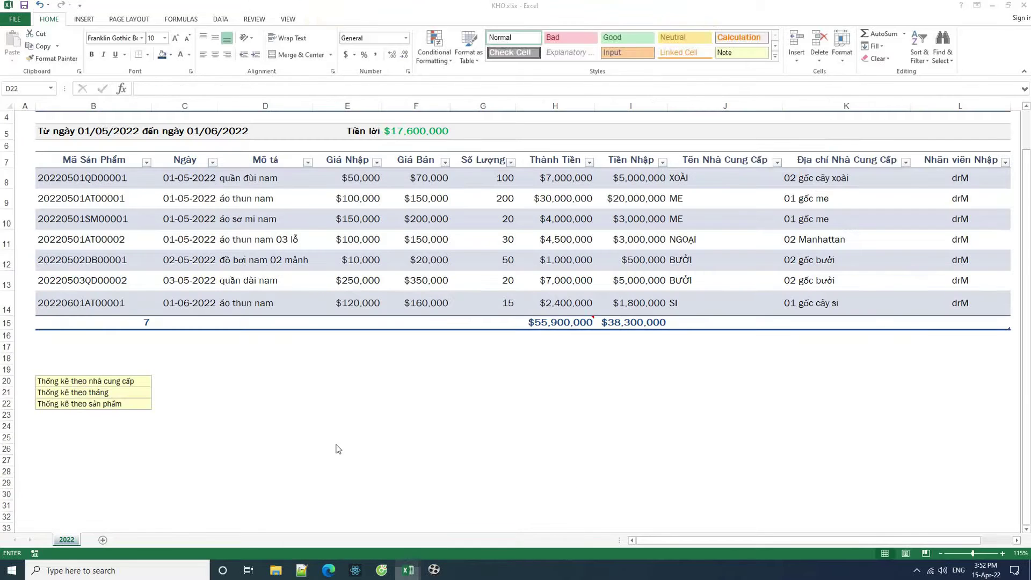
drag(72, 180, 960, 302)
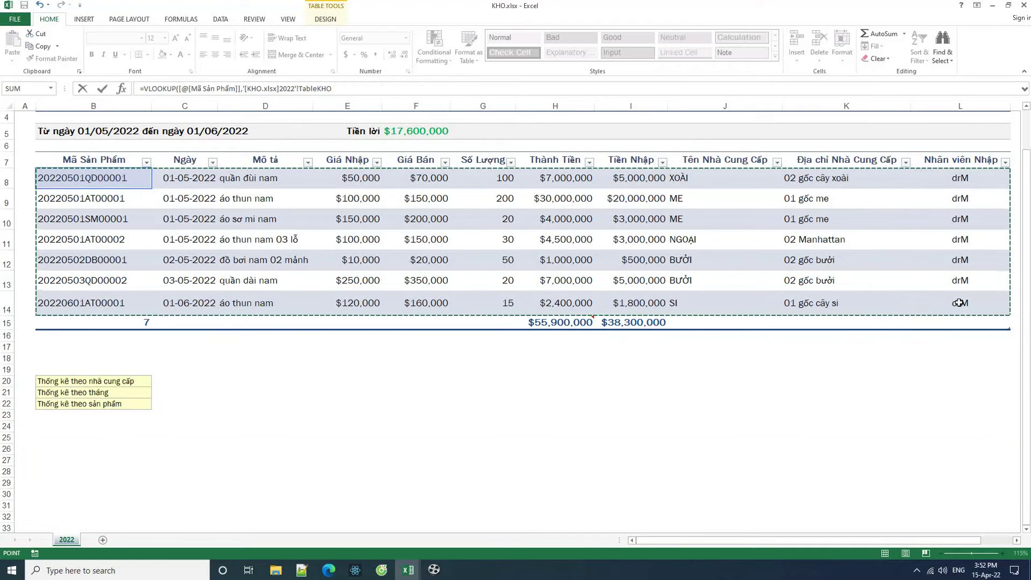
Complete the Mô tả VLOOKUP in E8 with column index 3 and range lookup 0, filling the whole column.
text(,)
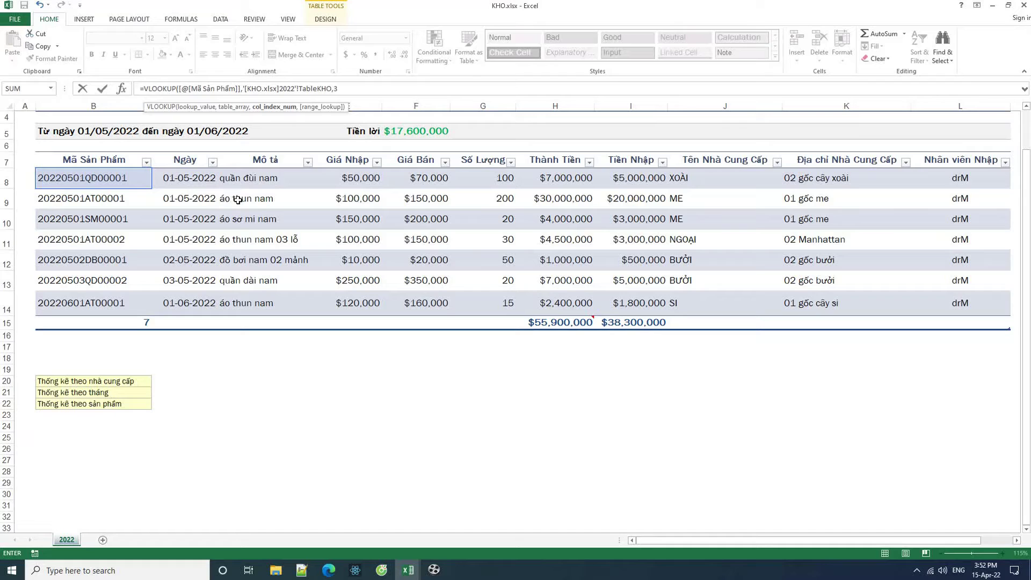
text(3,0)
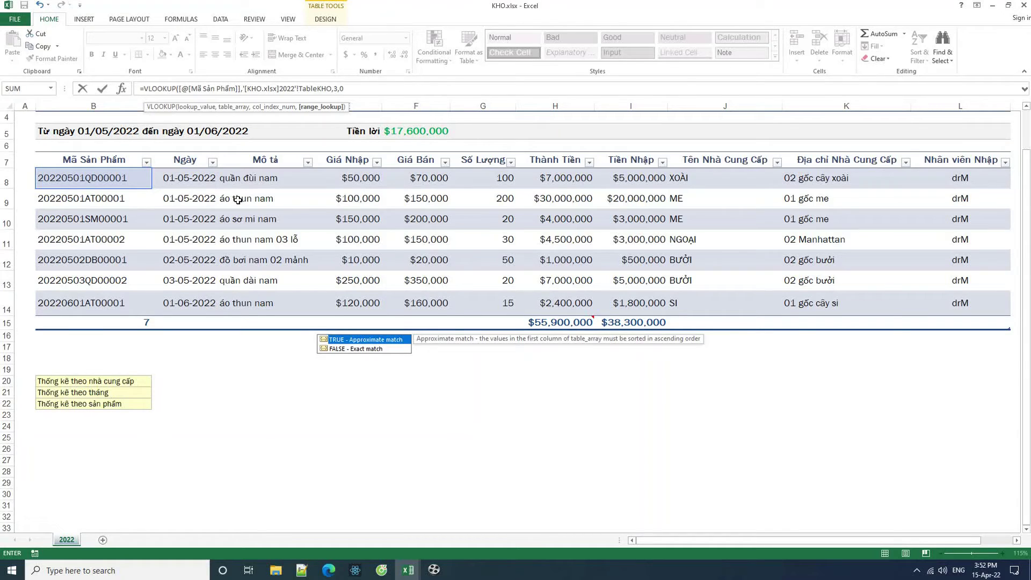
key(Return)
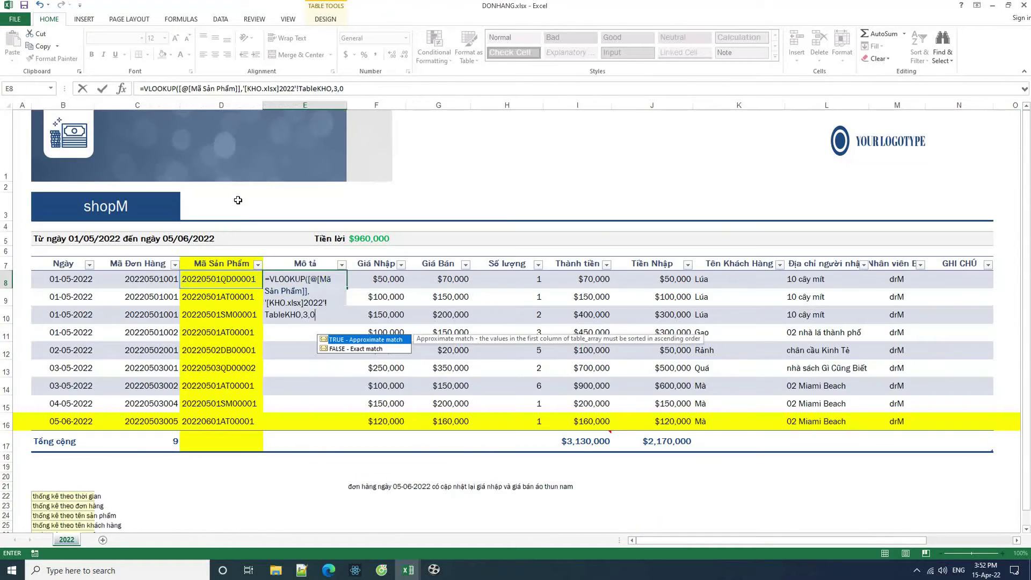
click(332, 275)
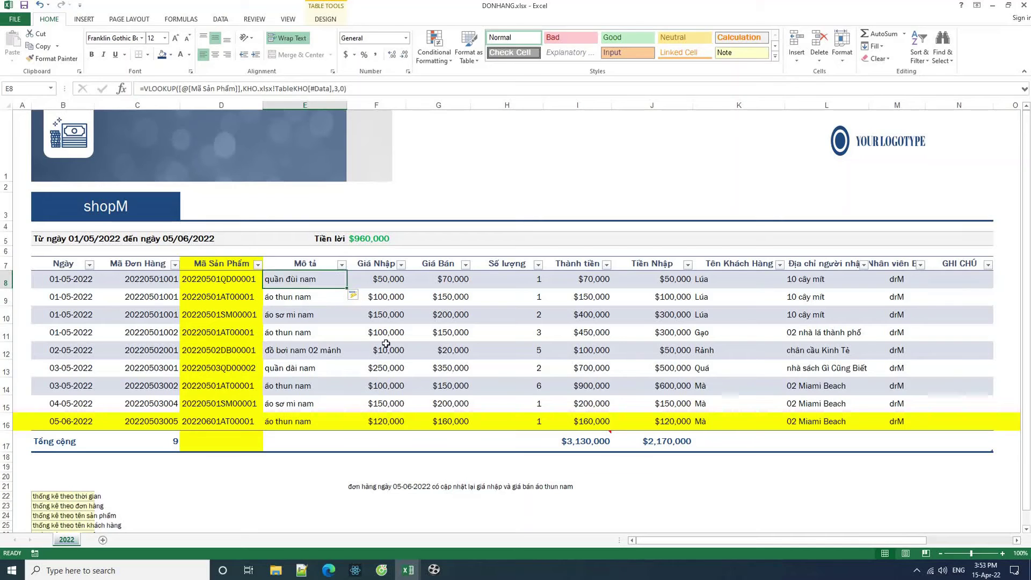
Inspect the VLOOKUP formulas in the Giá Nhập and Giá Bán columns, starting from F8 and G8.
click(377, 277)
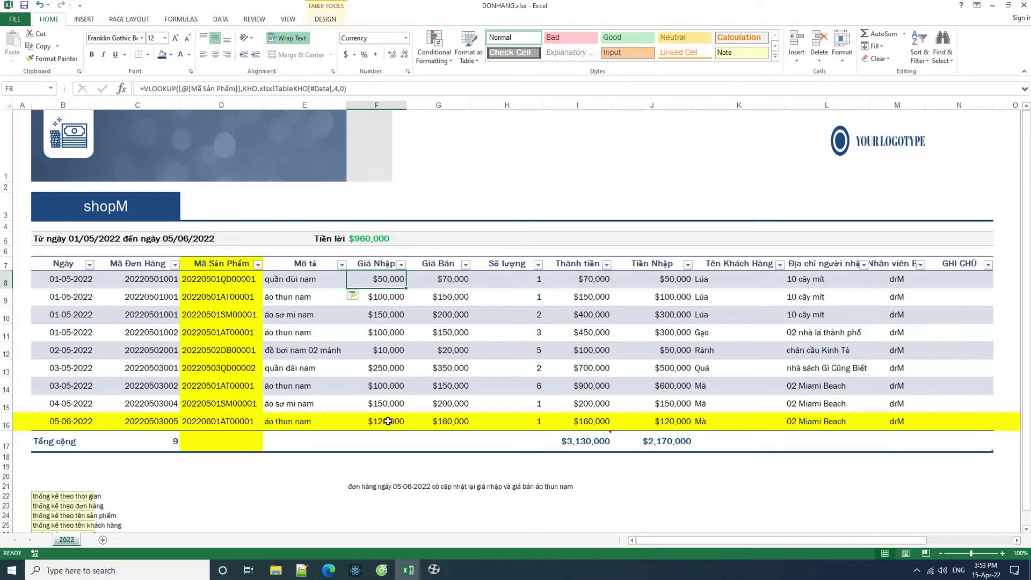
shift+click(389, 405)
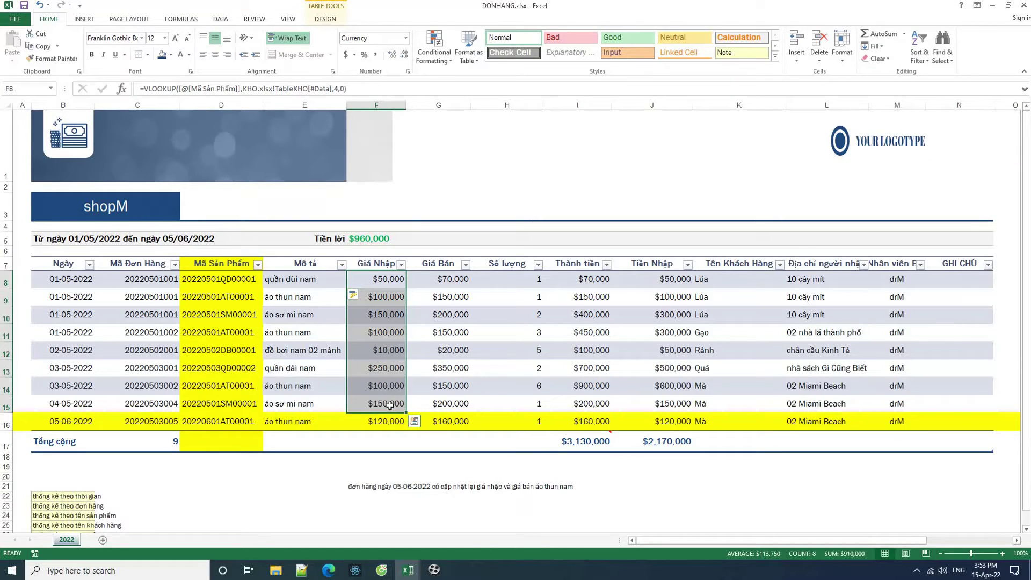
click(439, 278)
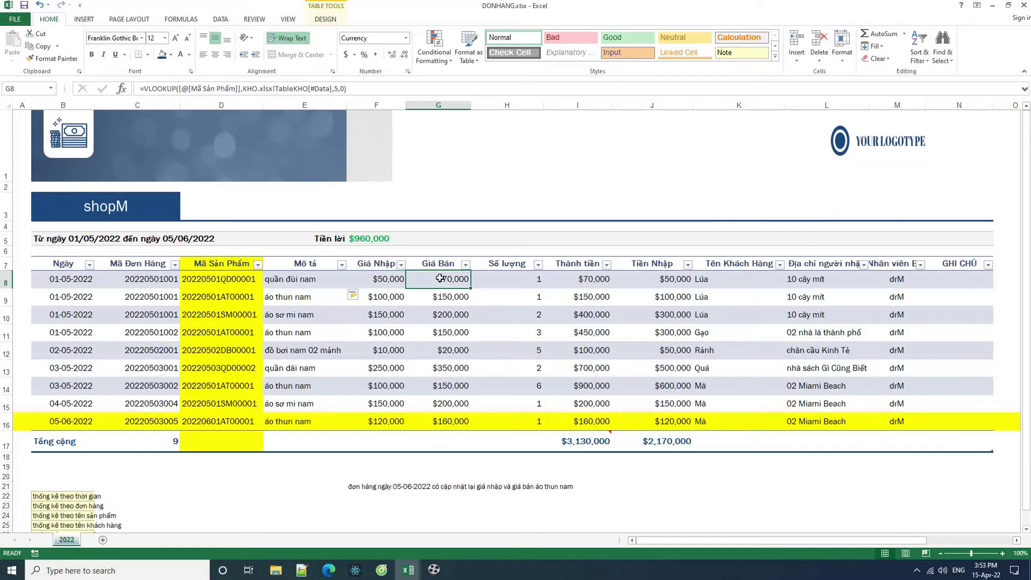
click(323, 87)
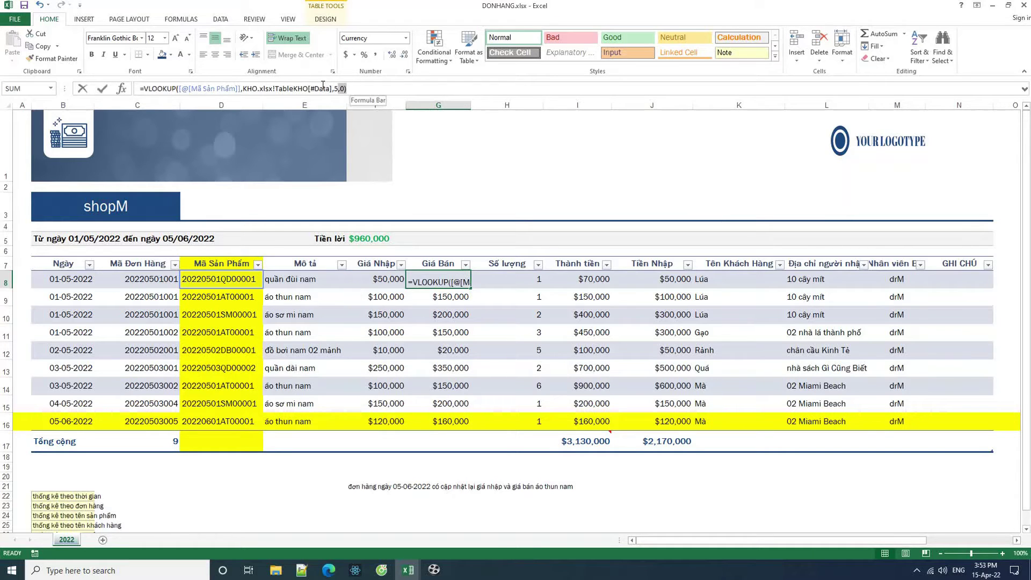
drag(322, 84, 137, 88)
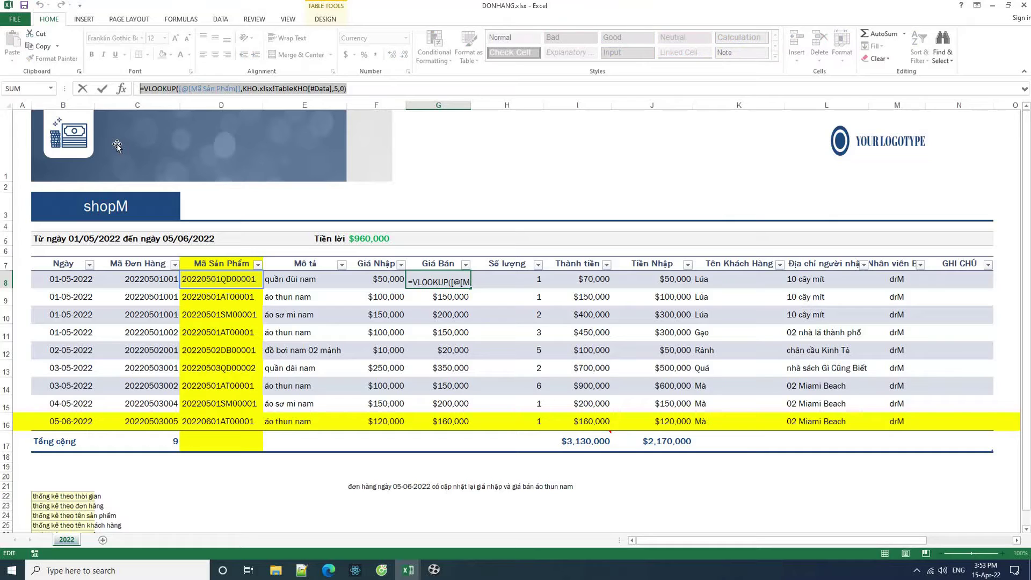
key(Return)
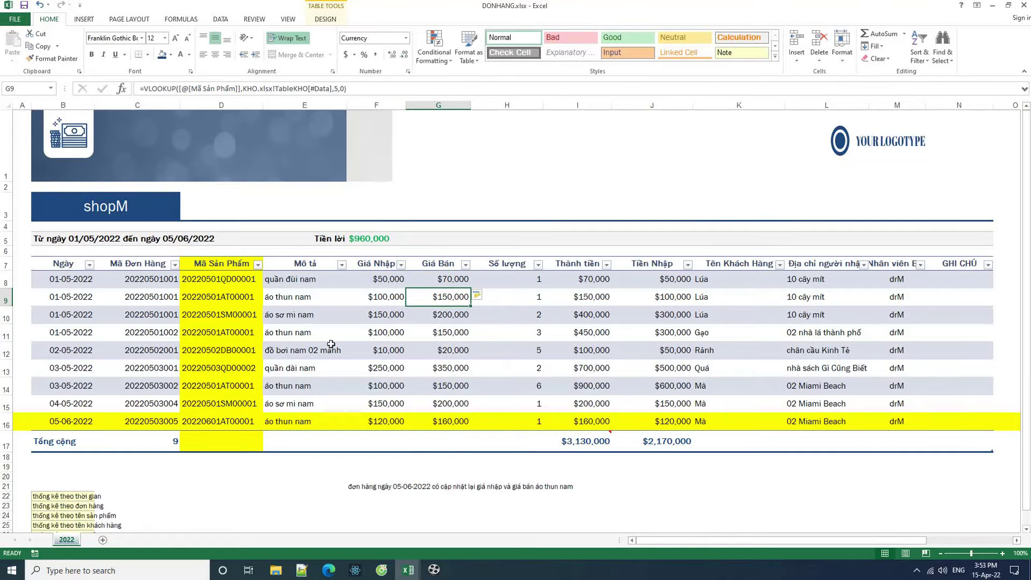
click(433, 266)
click(419, 278)
Clear the Giá Nhập formulas in rows 8 to 16.
click(389, 282)
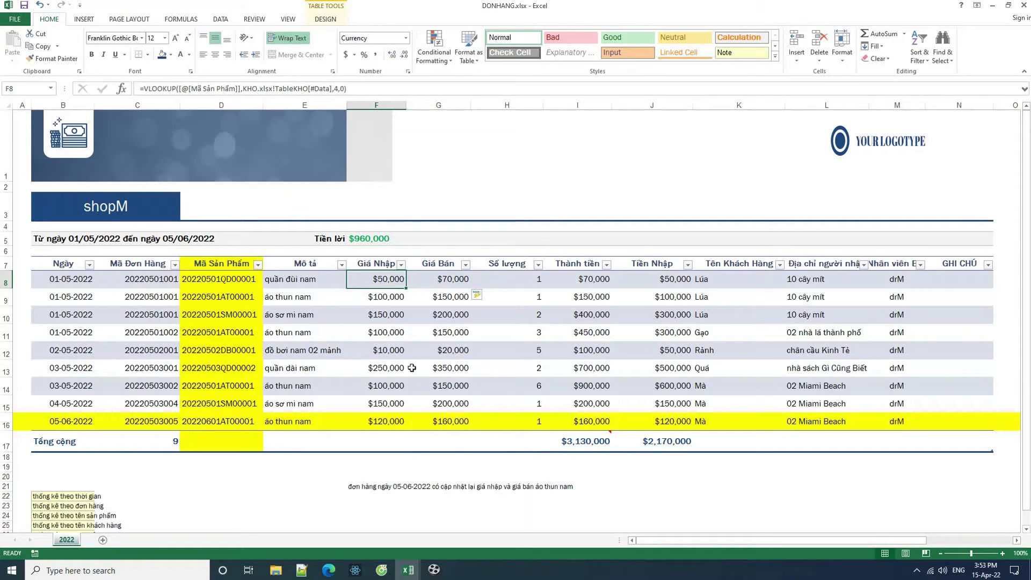
shift+click(379, 404)
shift+click(385, 420)
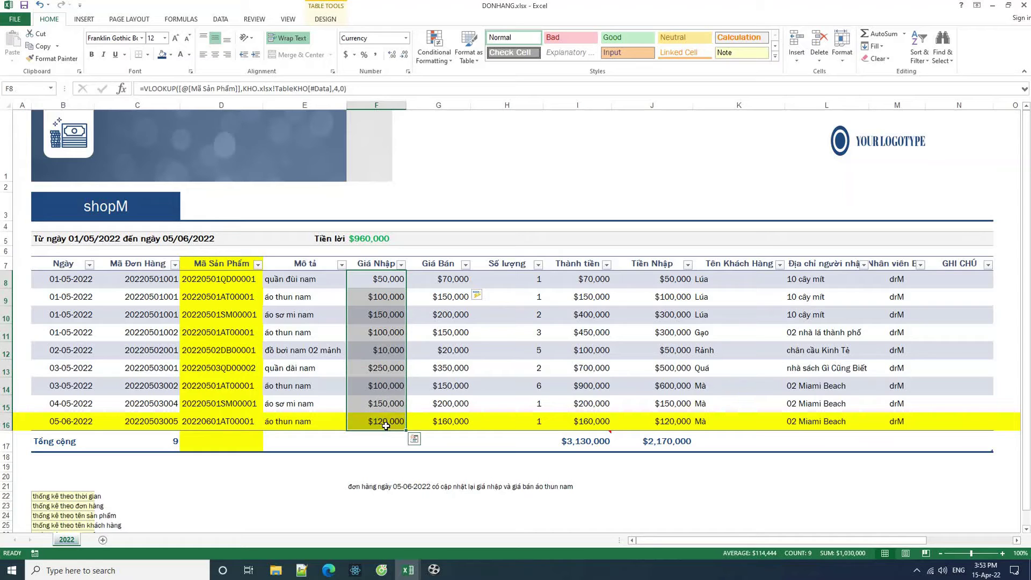
key(Delete)
Start a VLOOKUP in F8 of the Giá Nhập column with [@[Mã Sản Phẩm]] as lookup value.
click(379, 279)
text(=vl)
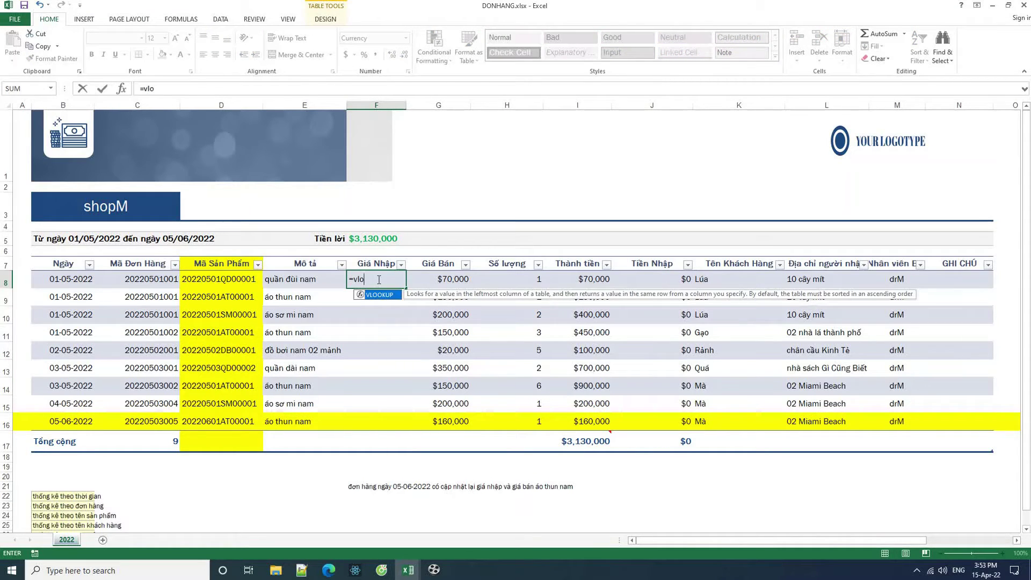
text(o)
key(Tab)
click(222, 279)
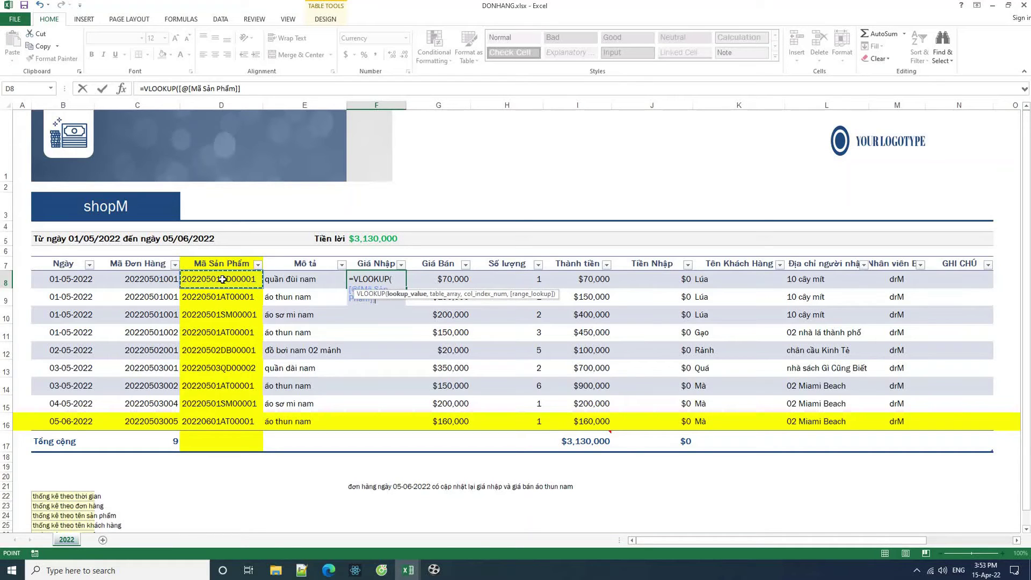
text(,)
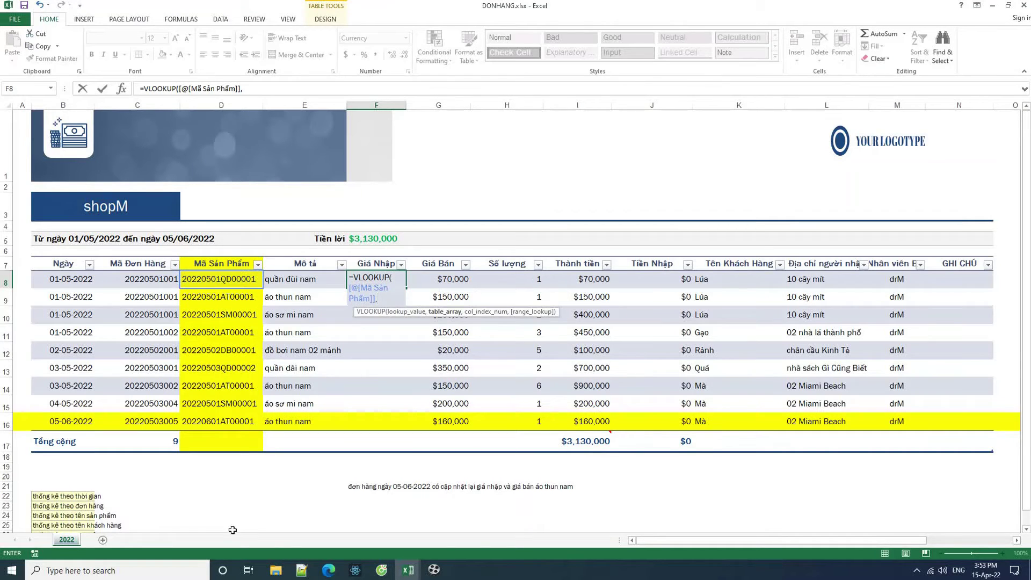
Complete the Giá Nhập VLOOKUP with TableKHO from KHO.xlsx as table array, column index 4 and range lookup 0.
mouse_move(408, 570)
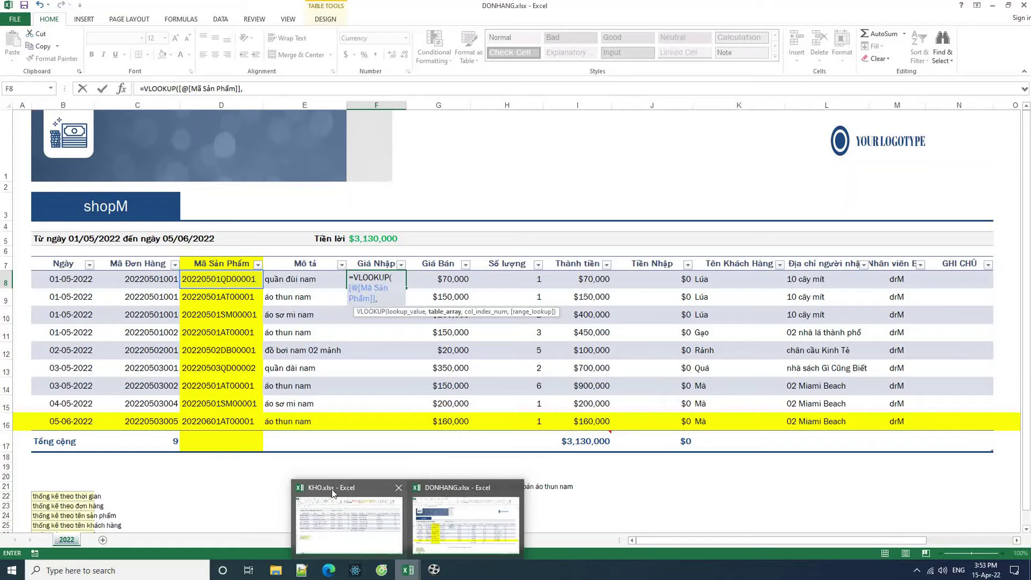
click(332, 492)
drag(80, 177, 972, 299)
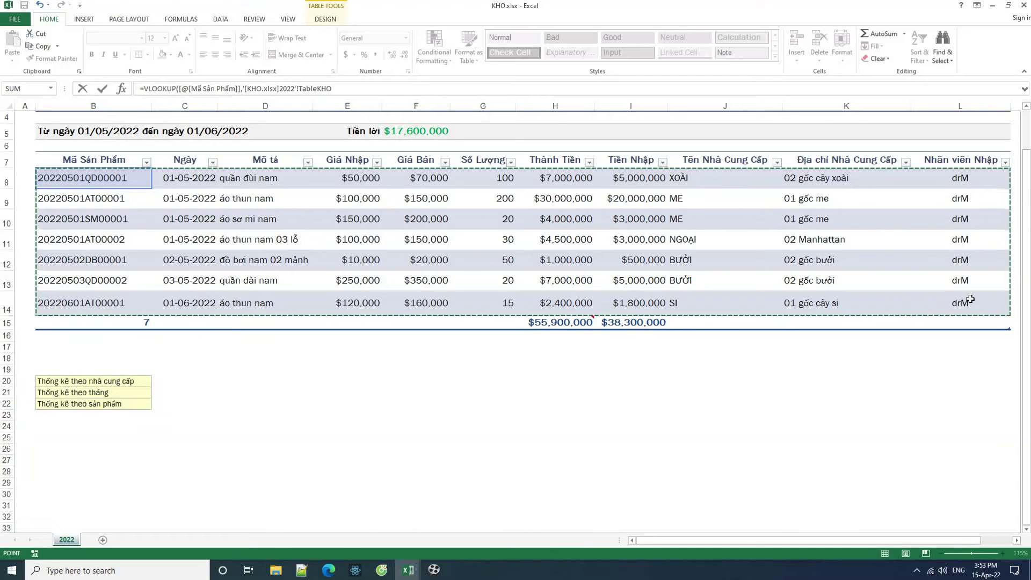
text(,)
text(4,0)
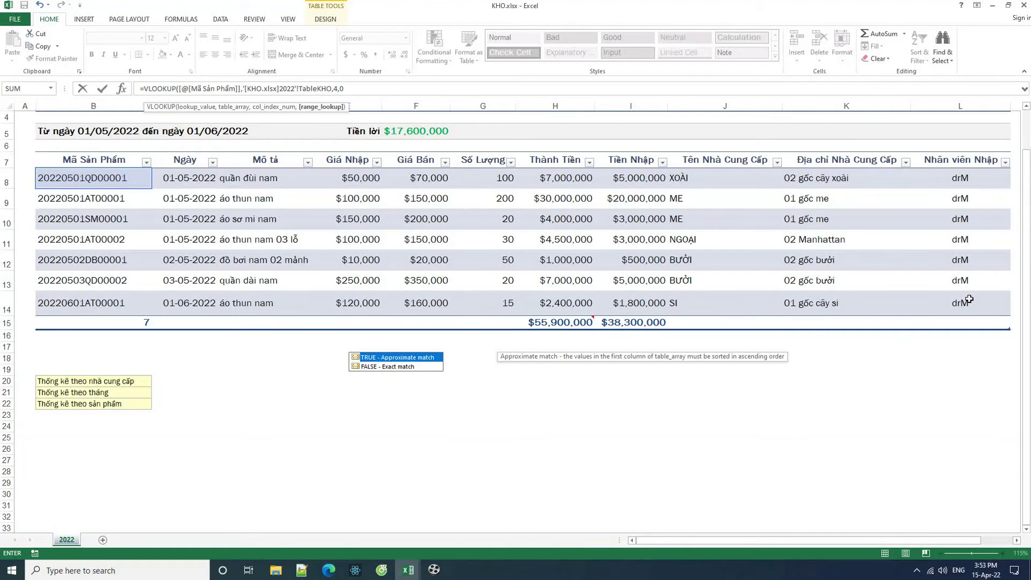
key(Return)
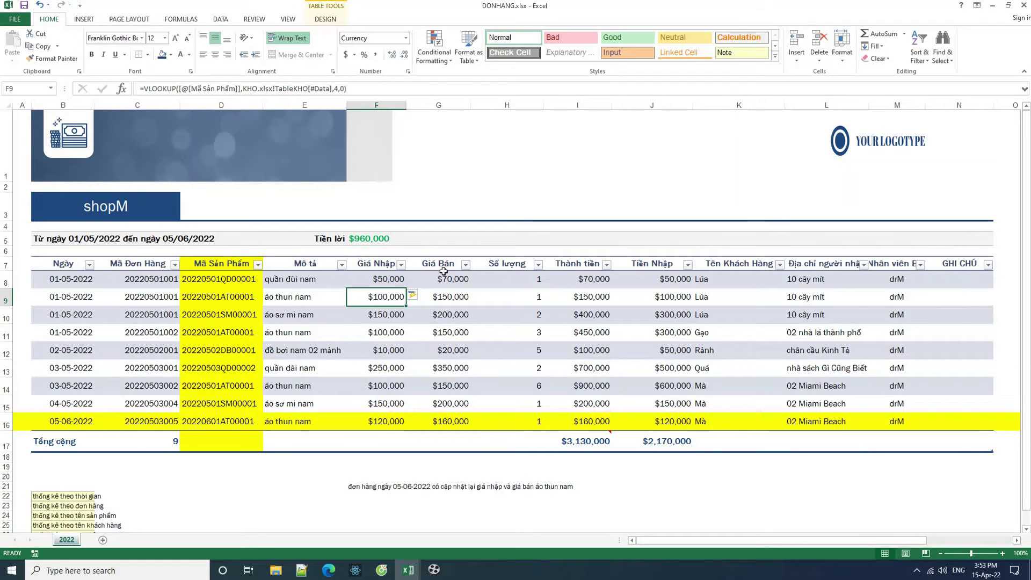
Inspect the Giá Bán formula in G8 and the Số lượng entries in H8 and H13.
click(426, 285)
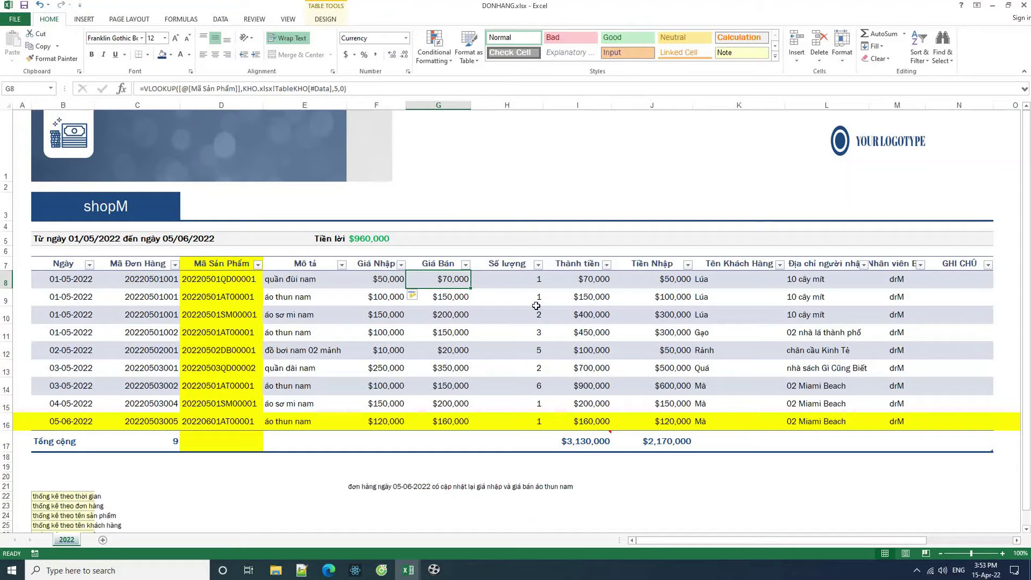
click(522, 282)
click(505, 364)
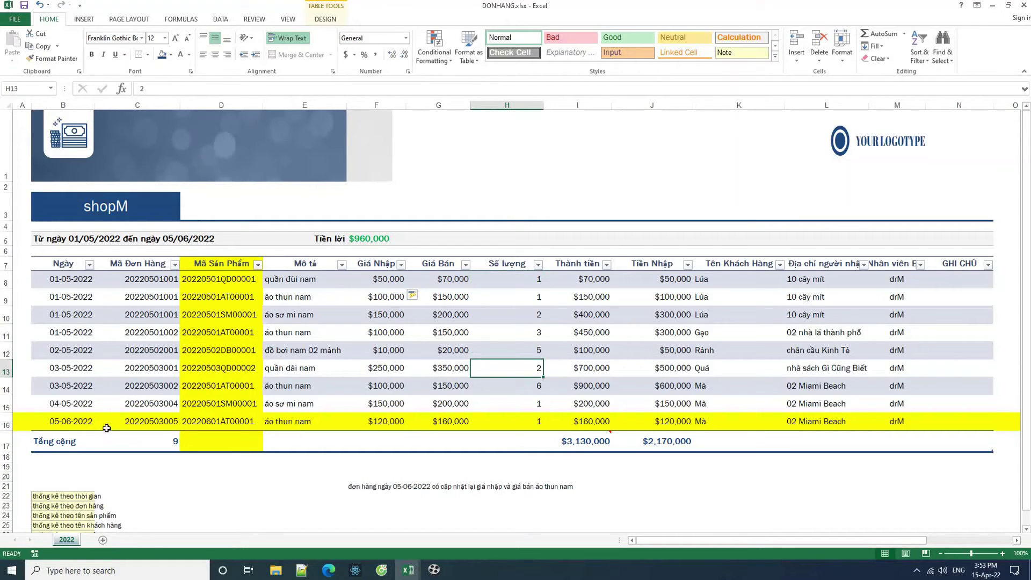
Highlight the whole of row 9 with a yellow fill.
click(5, 299)
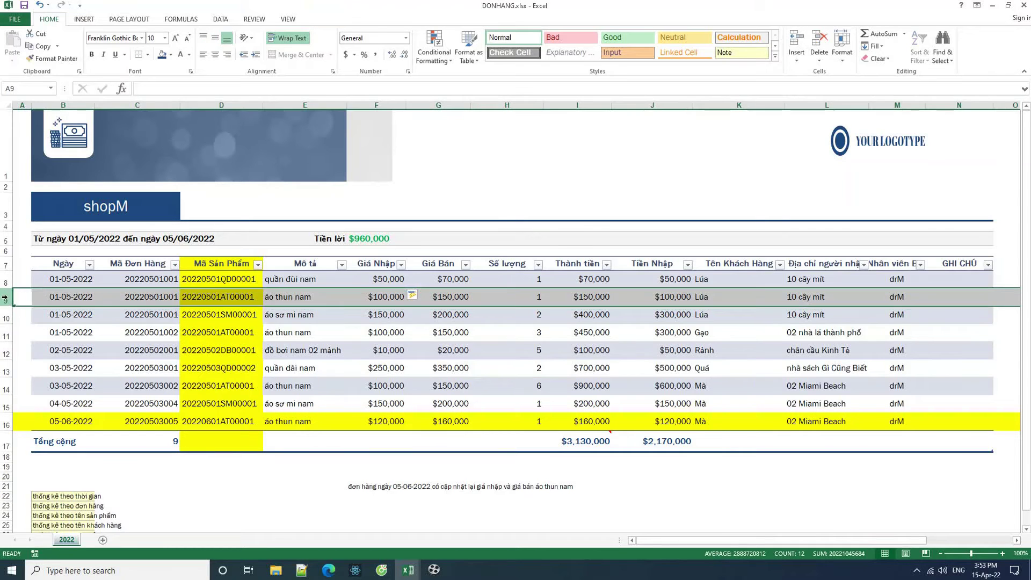
click(171, 54)
click(191, 139)
click(235, 336)
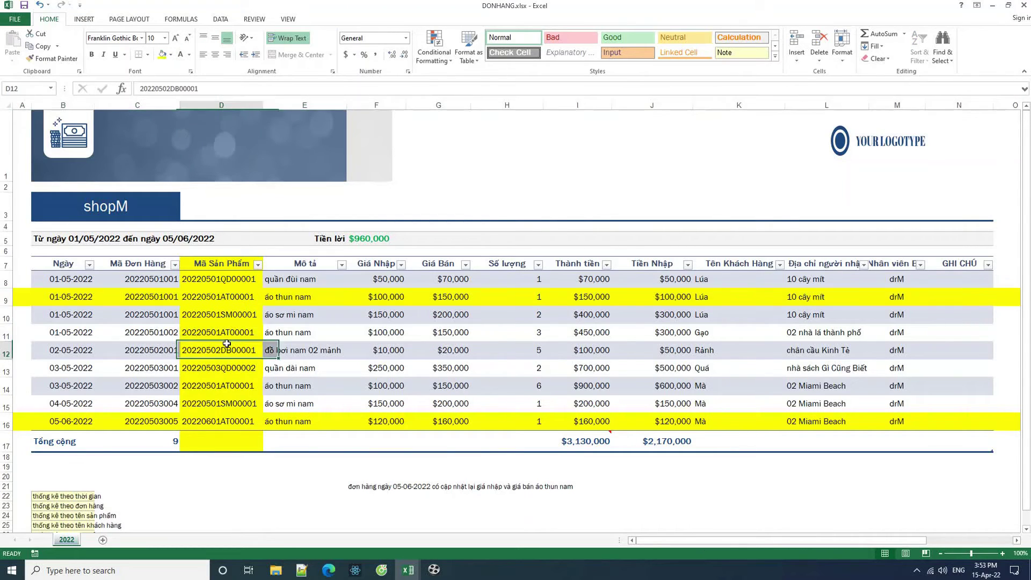
Compare the date, Mô tả, Giá Nhập and Giá Bán of the two yellow áo thun nam orders in rows 9 and 16.
click(81, 295)
click(314, 297)
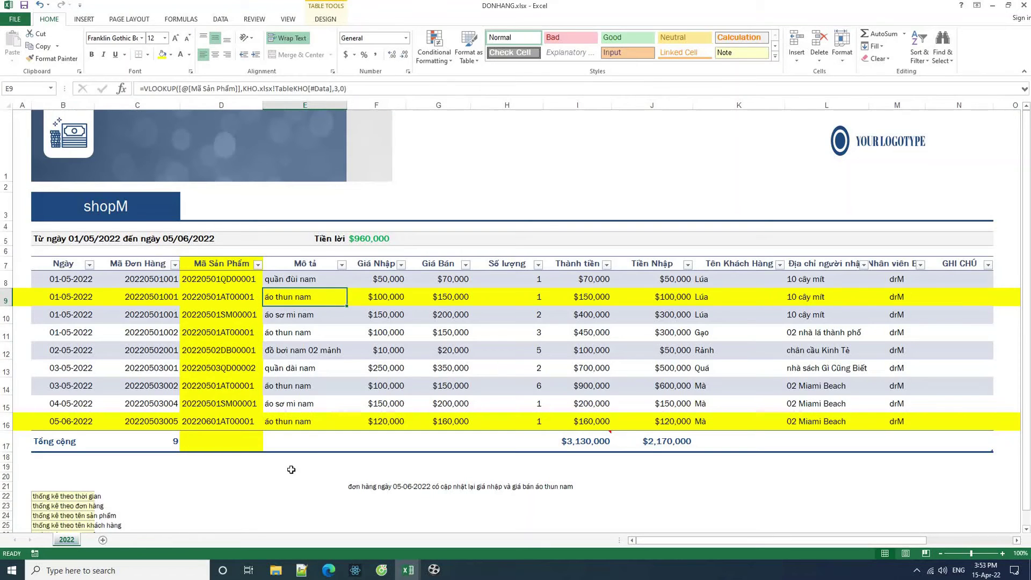
click(311, 425)
click(83, 419)
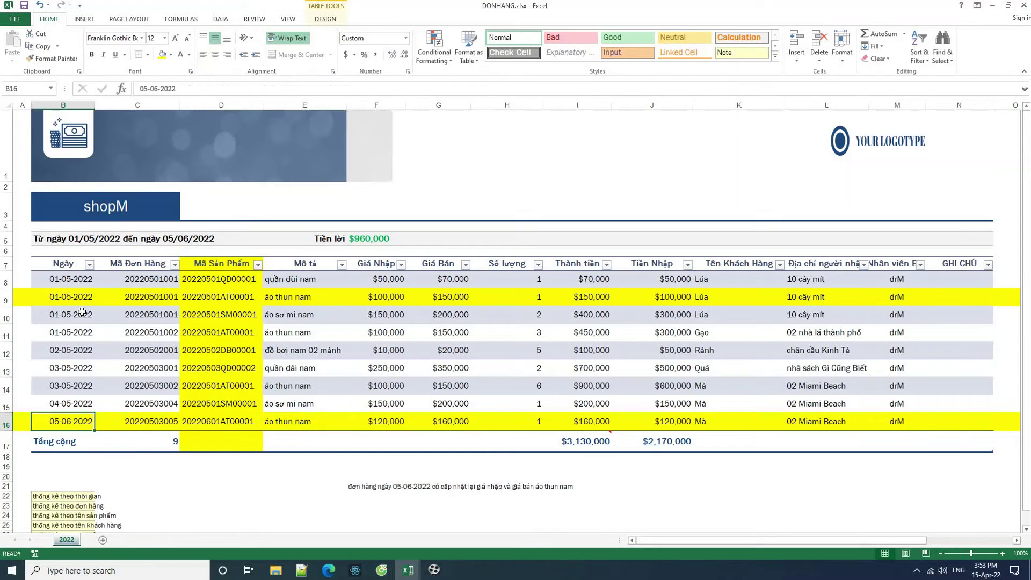
click(77, 296)
click(384, 426)
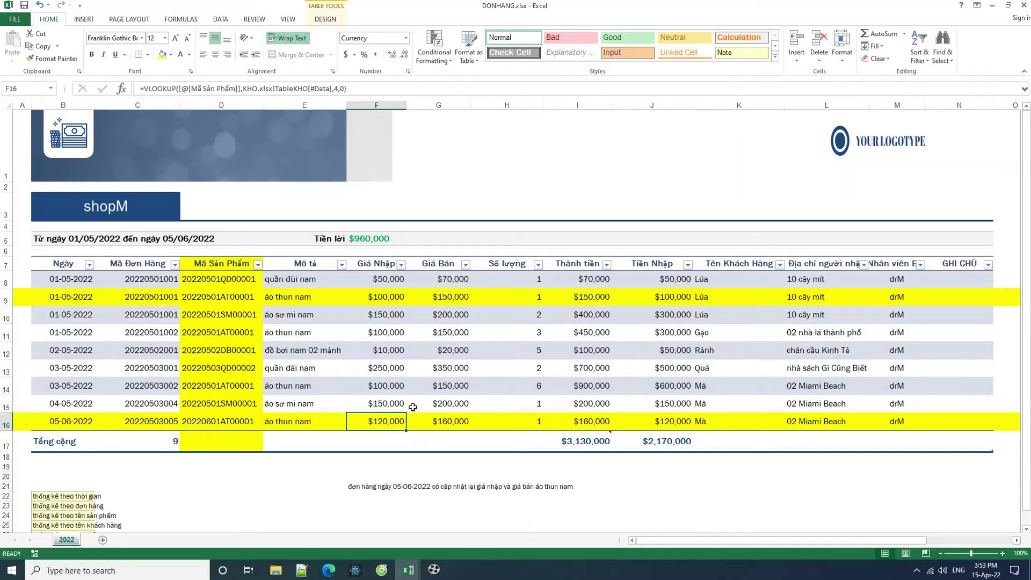
click(383, 296)
click(383, 428)
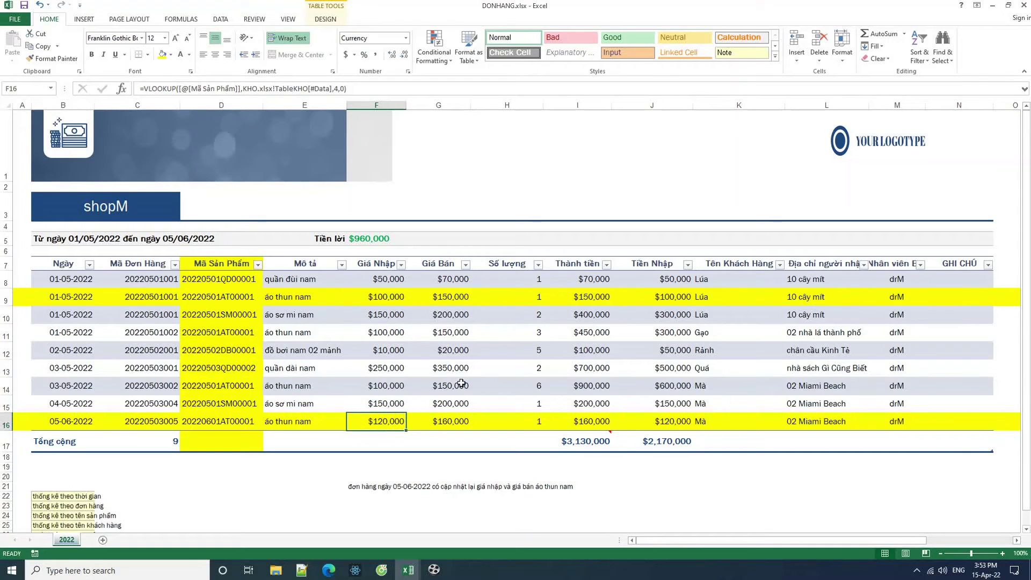
click(456, 297)
click(451, 425)
click(456, 297)
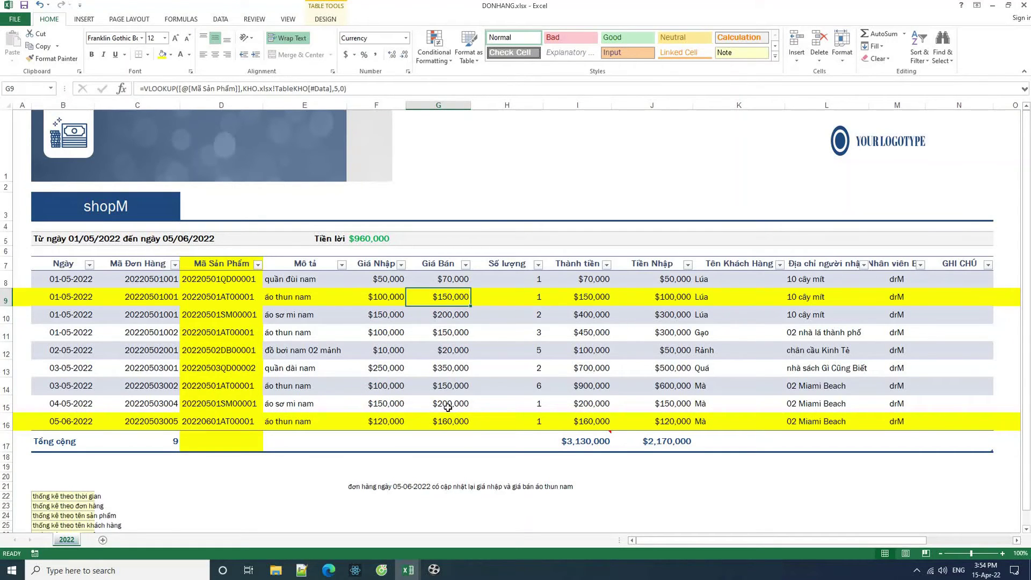
click(456, 422)
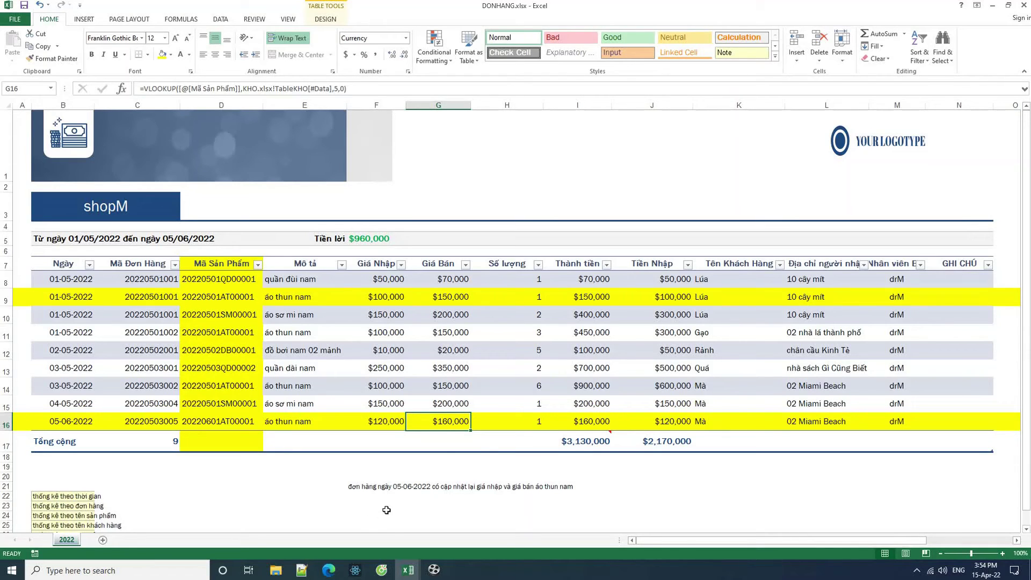
Switch to the KHO.xlsx workbook and highlight the áo thun nam rows 9 and 14 with a yellow fill.
mouse_move(408, 569)
click(343, 493)
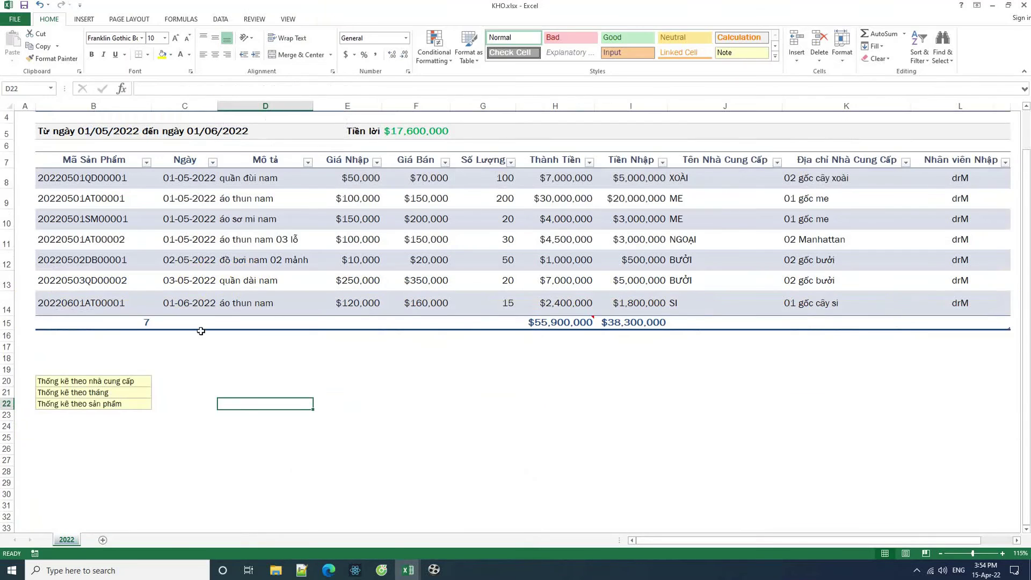
click(106, 302)
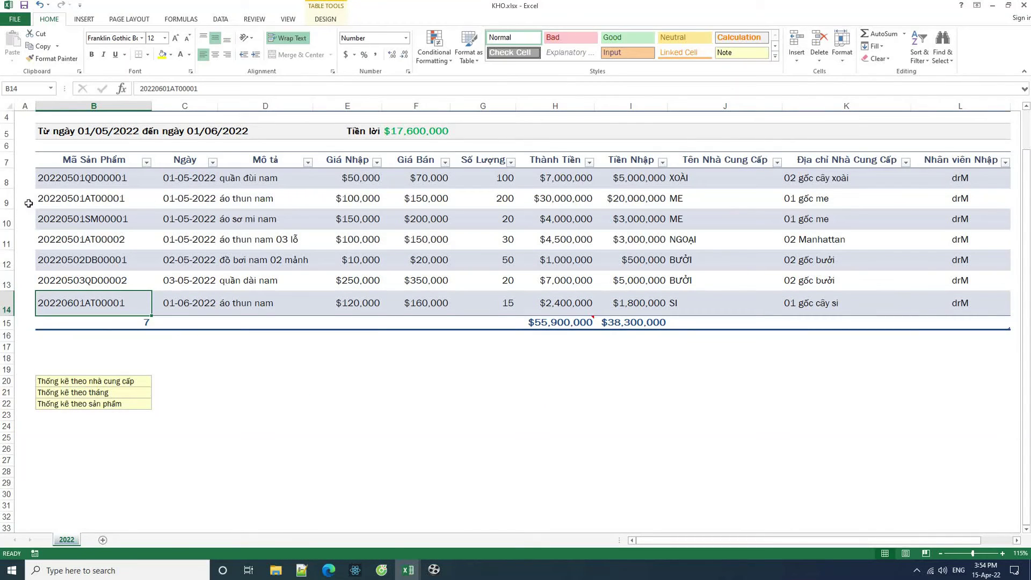
click(7, 201)
click(162, 54)
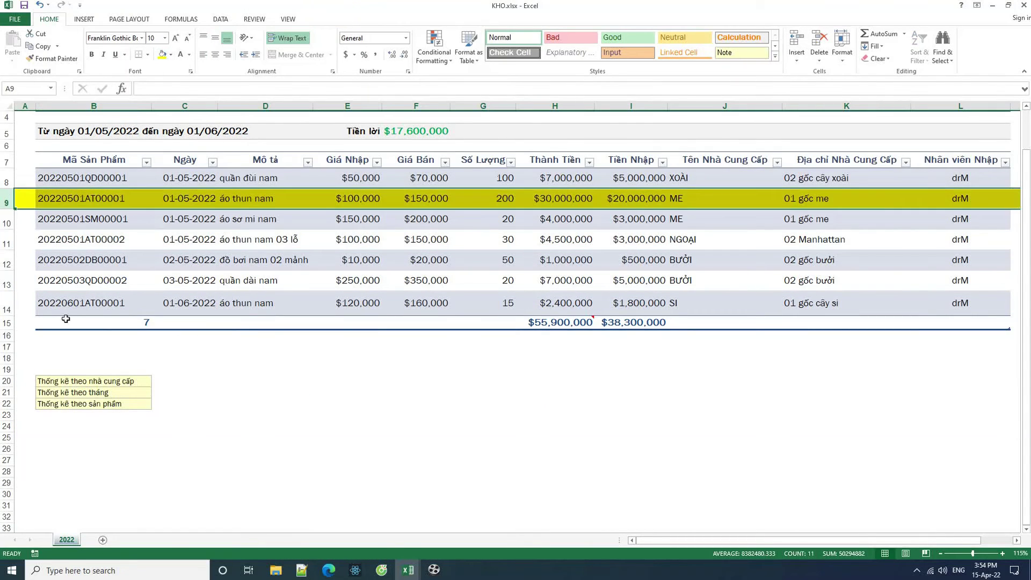
click(7, 305)
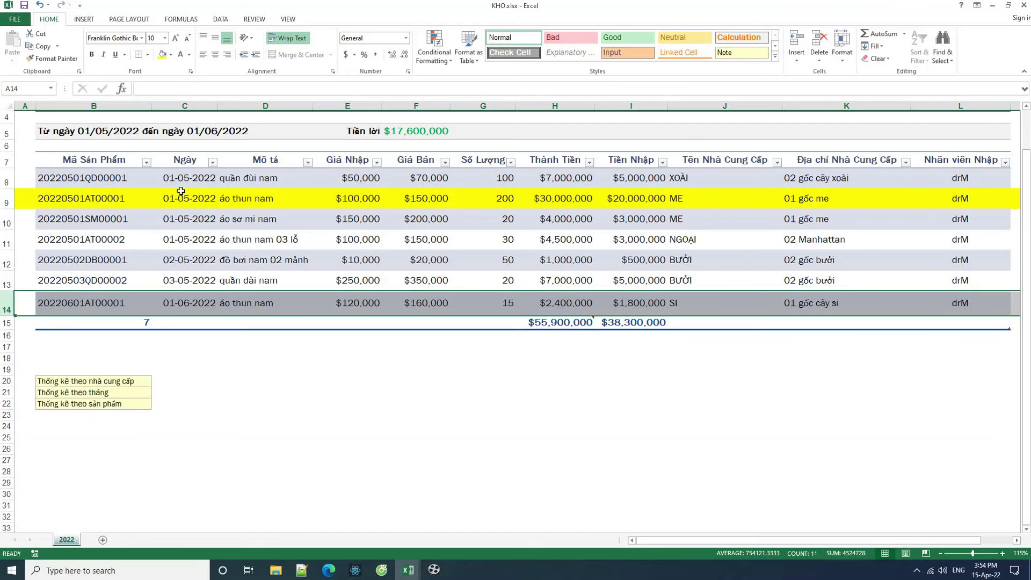
click(162, 55)
click(345, 388)
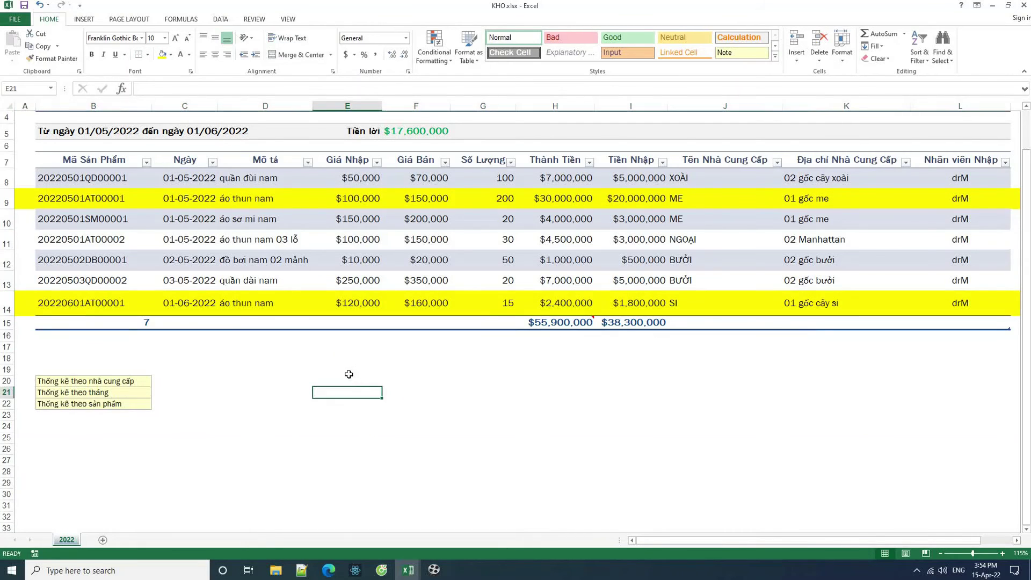
Enter the note "đây là trường hợp cập nhật lại thông tin của mã áo thun nam" in cell E19.
click(345, 372)
text(đâ)
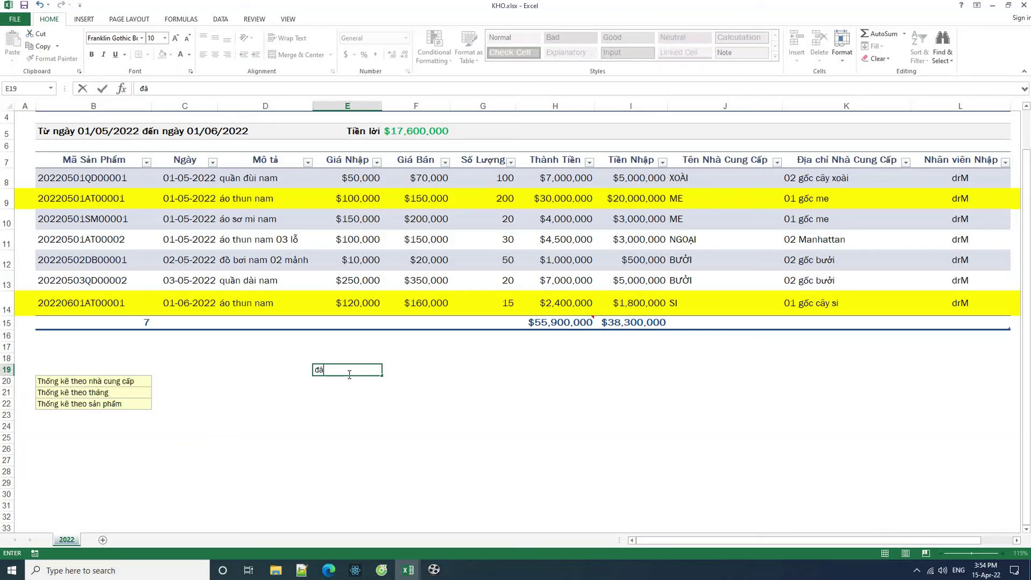
text(y lkaf)
text( trường hợp cập nhật lại thông tin của)
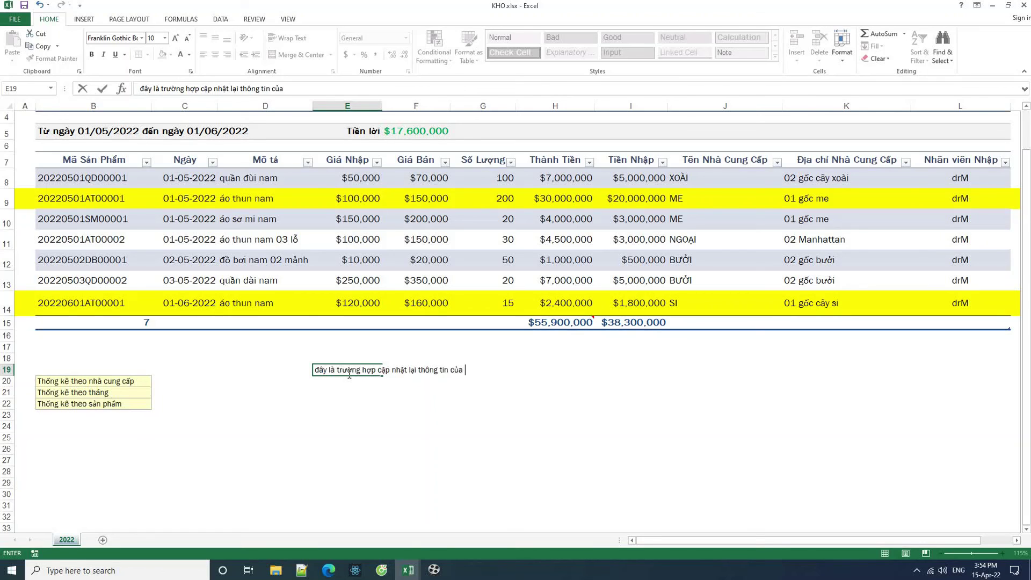
text(ma)
text(nam)
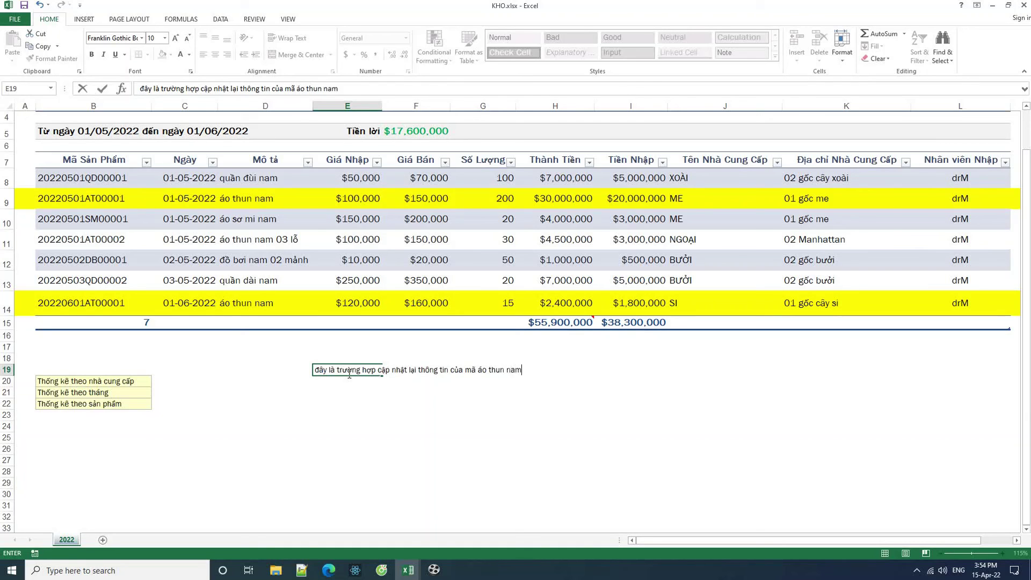
key(Return)
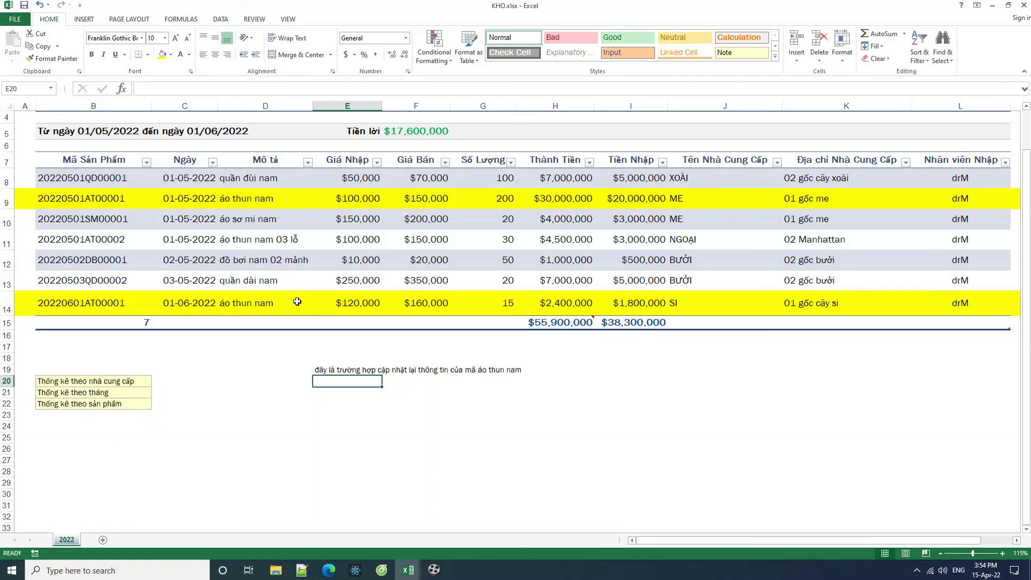
Examine the updated Giá Nhập and Giá Bán of áo thun nam in row 14 against the earlier row 9 entry.
click(348, 303)
click(358, 284)
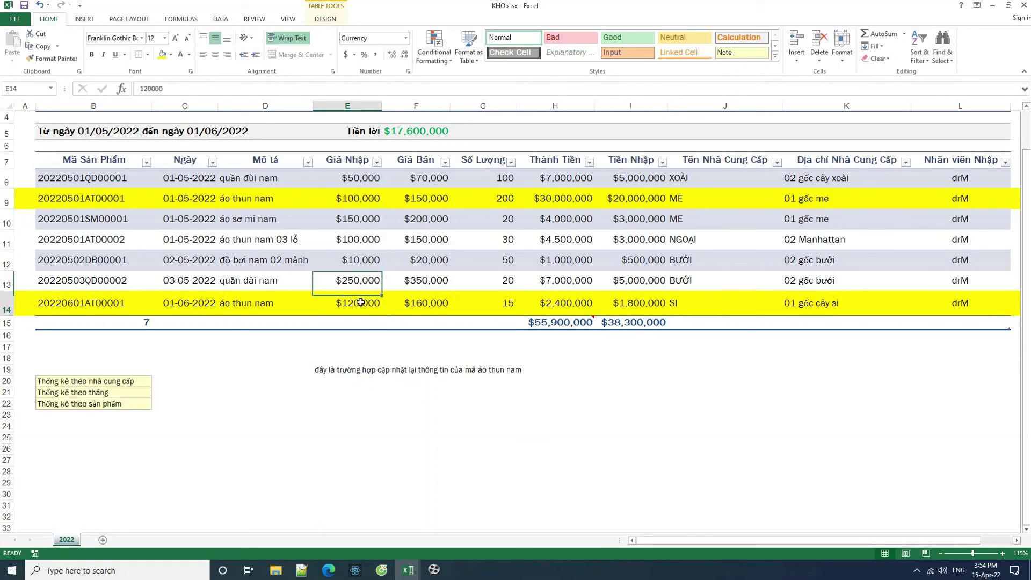
click(358, 302)
click(432, 200)
click(417, 300)
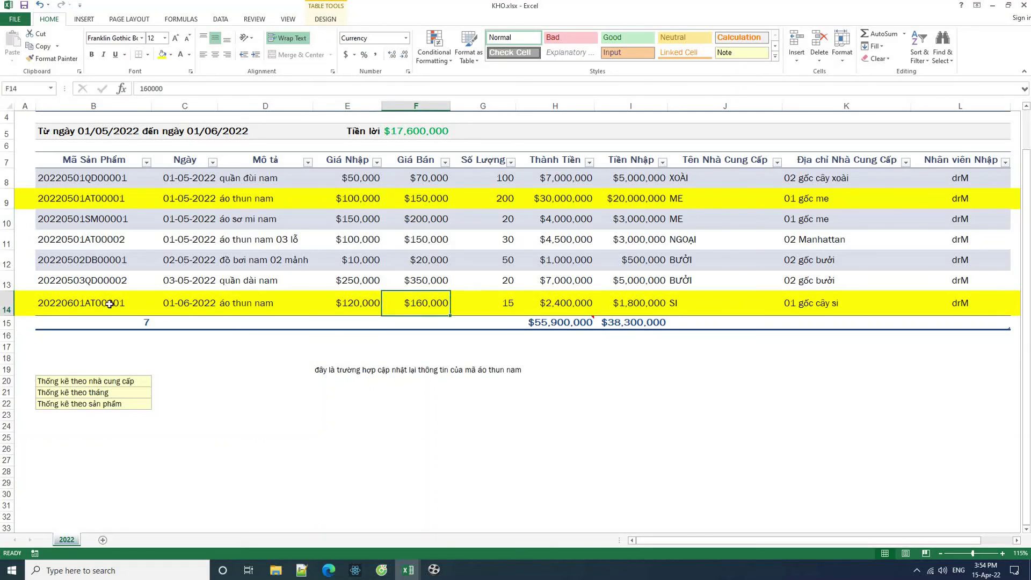